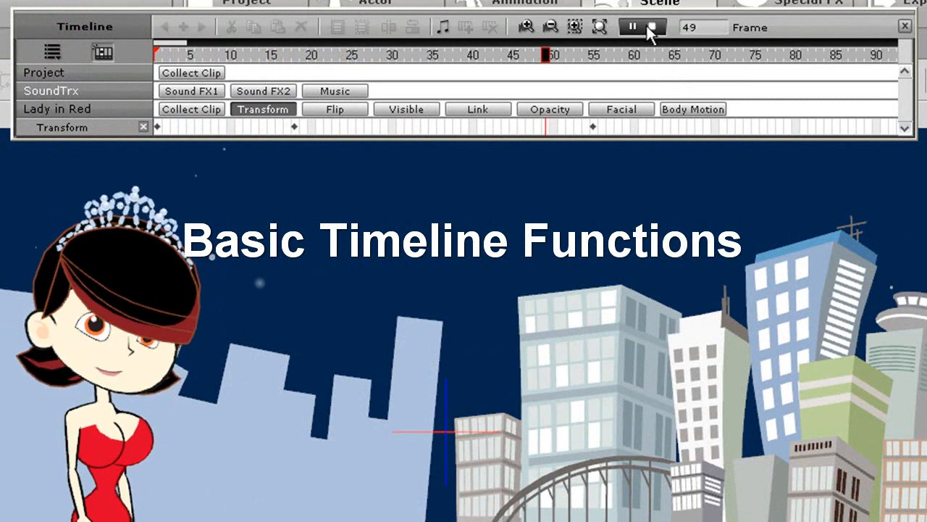
# - Stop playback, jump the playhead to frame 50 and frame 100, and return it to the first frame
pyautogui.click(652, 27)
pyautogui.moveTo(699, 27); pyautogui.dragTo(652, 29)
pyautogui.write('50')
pyautogui.press('Return')
pyautogui.write('100')
pyautogui.press('Return')
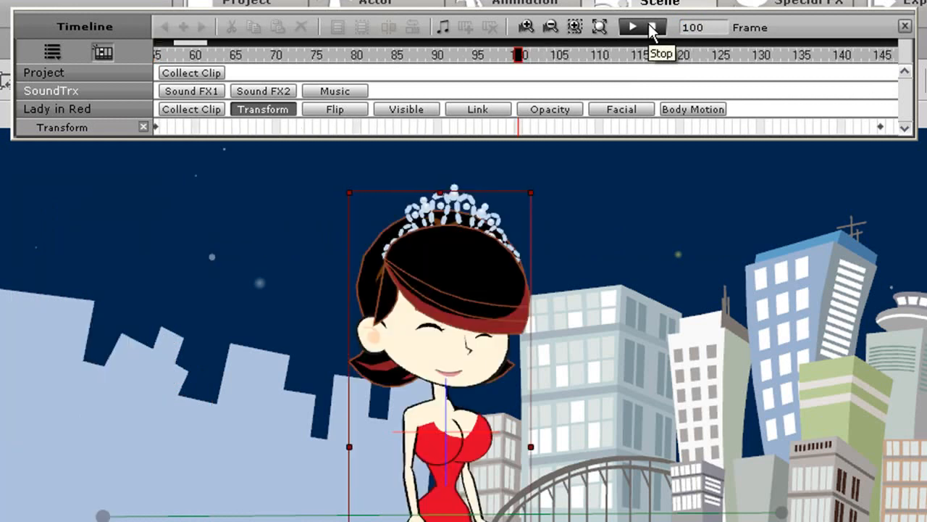
pyautogui.click(652, 28)
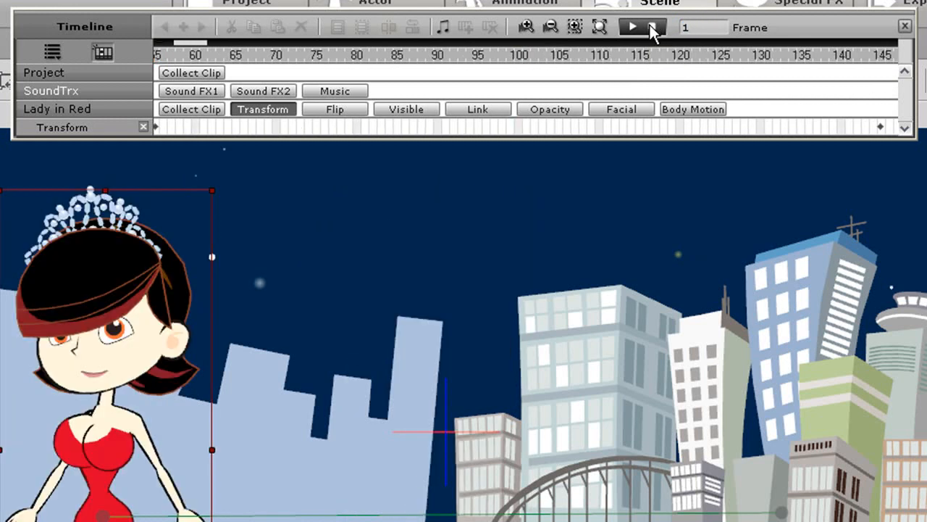
# - Zoom the timeline to fit the whole project, restore its actual size, and zoom out and back in
pyautogui.click(599, 28)
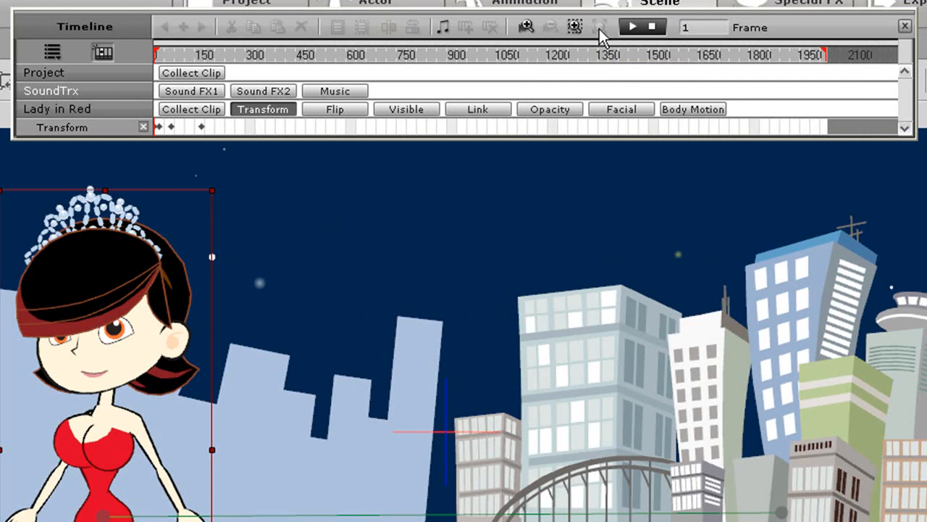
pyautogui.click(579, 27)
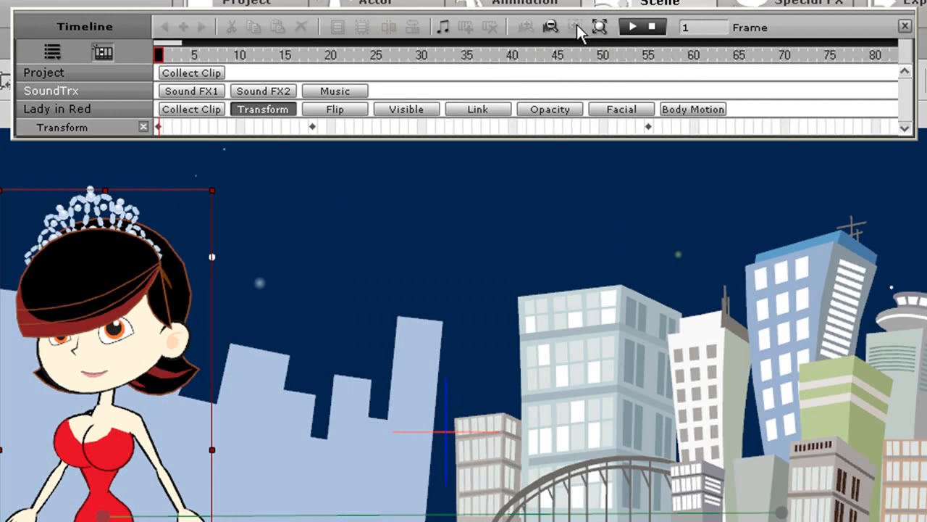
pyautogui.click(549, 27)
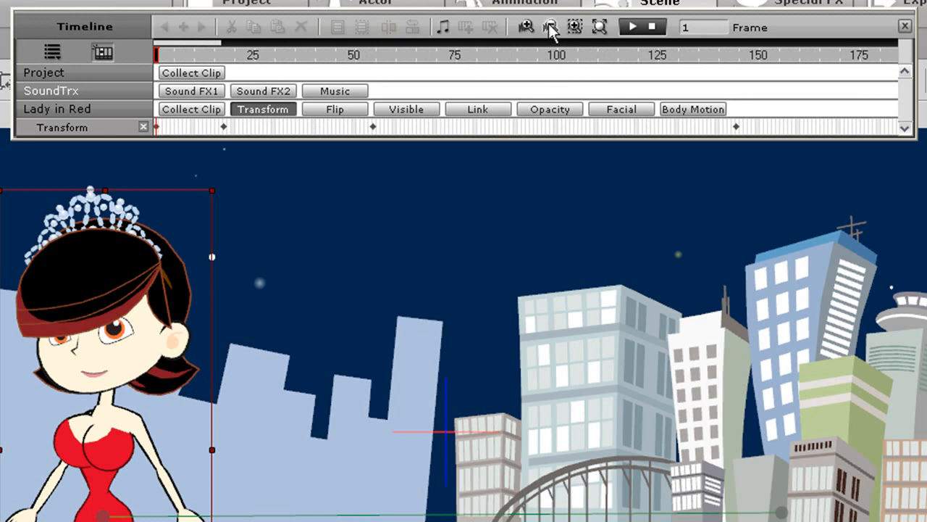
pyautogui.moveTo(220, 43); pyautogui.dragTo(155, 41)
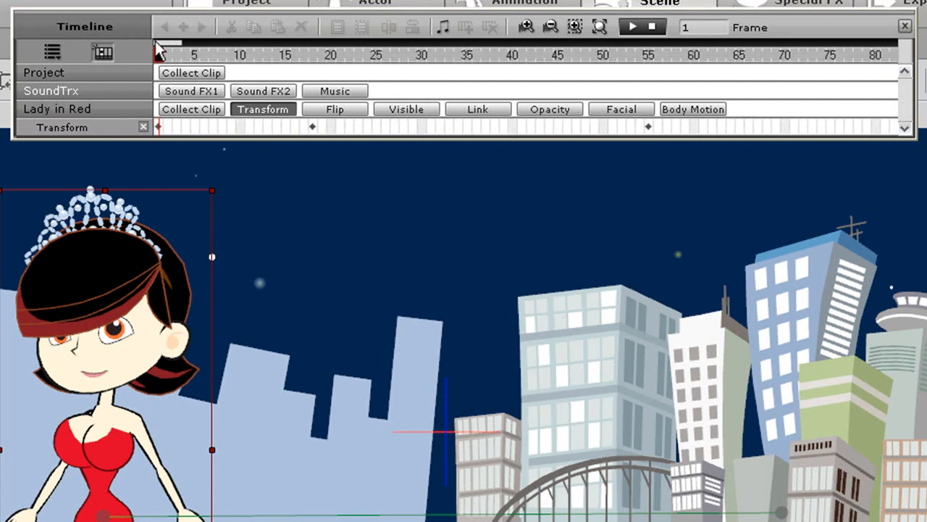
# - Review the background music clip's volume and fade settings, and briefly display the Music track
pyautogui.click(444, 28)
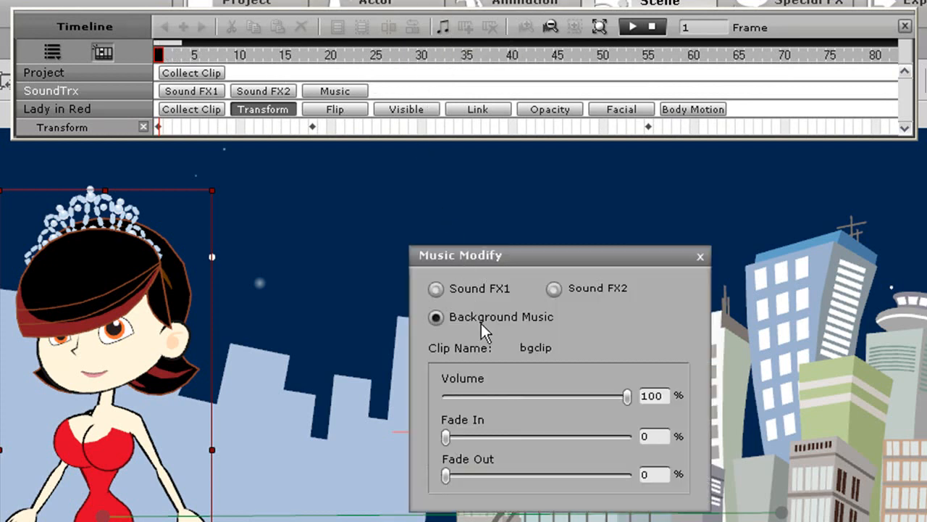
pyautogui.click(700, 256)
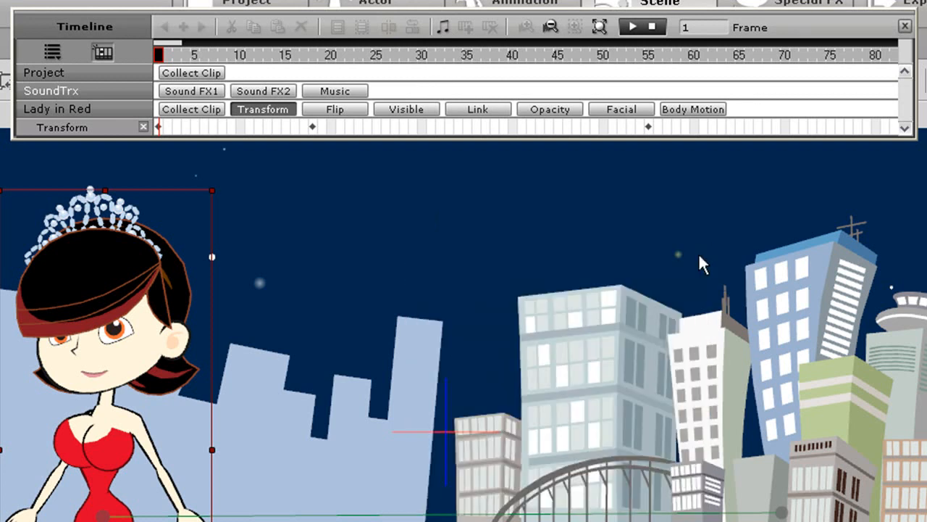
pyautogui.click(334, 91)
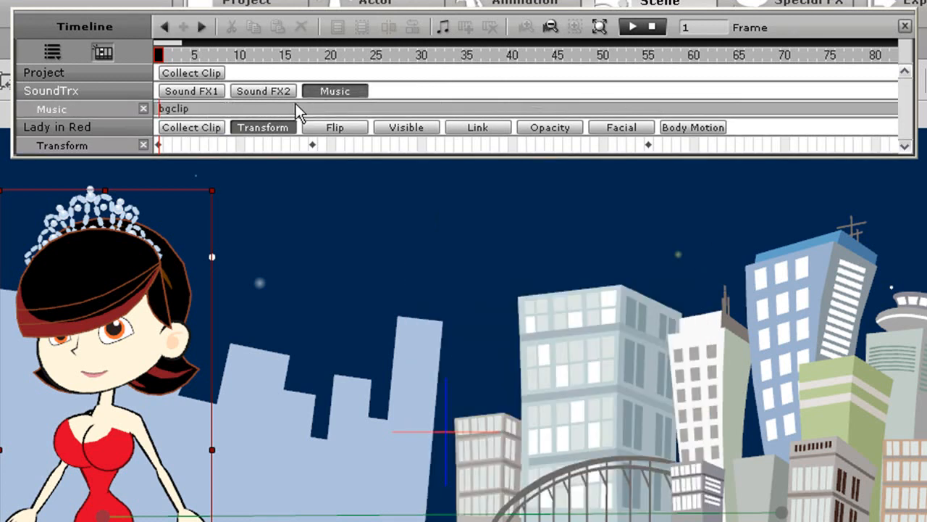
pyautogui.click(331, 91)
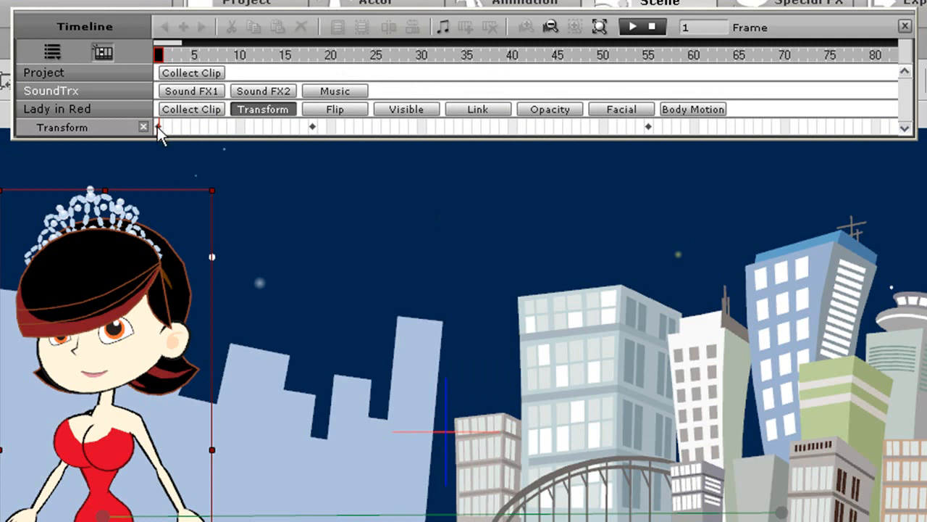
# - Step through the keys on Lady in Red's Transform track
pyautogui.click(202, 29)
pyautogui.click(201, 29)
pyautogui.click(200, 28)
pyautogui.click(199, 28)
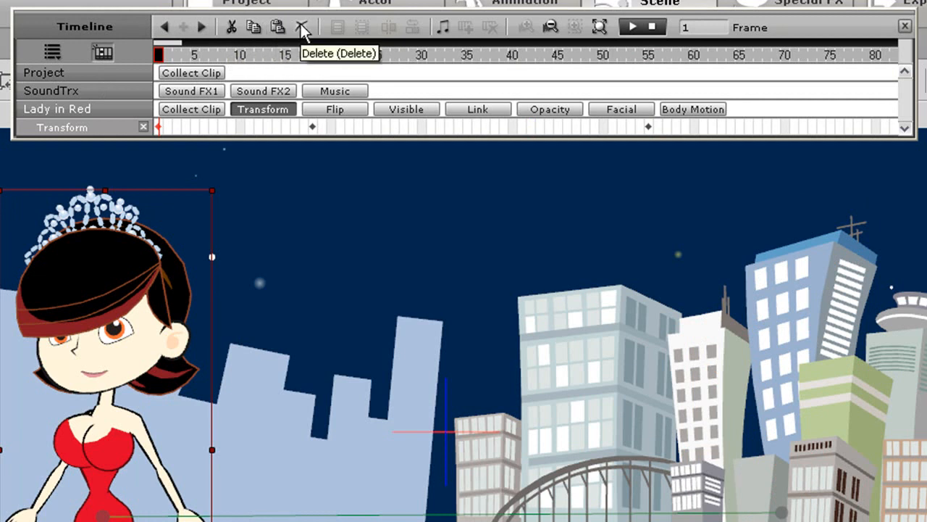
# - Expand the prop group in the track list, and show and hide the Single Glow 01 and Night 01_Sunny tracks
pyautogui.click(53, 52)
pyautogui.click(56, 127)
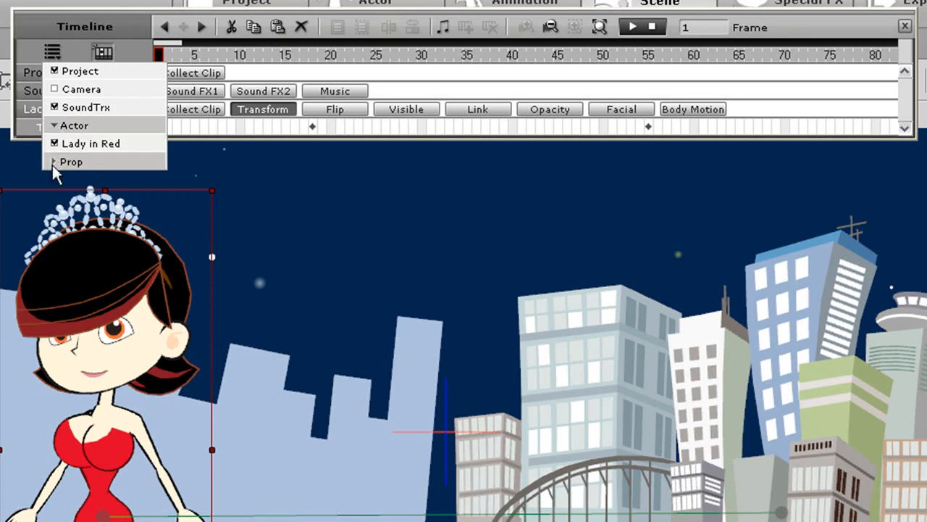
pyautogui.click(53, 163)
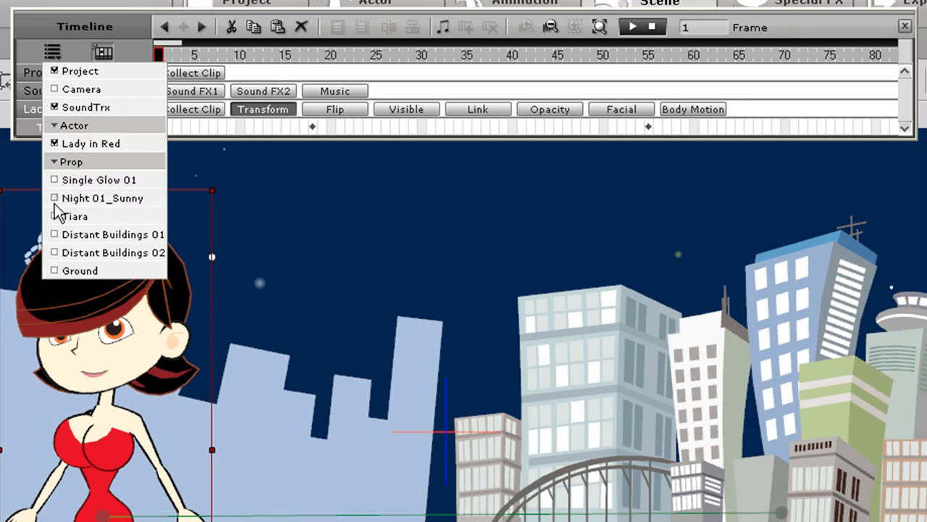
pyautogui.click(55, 180)
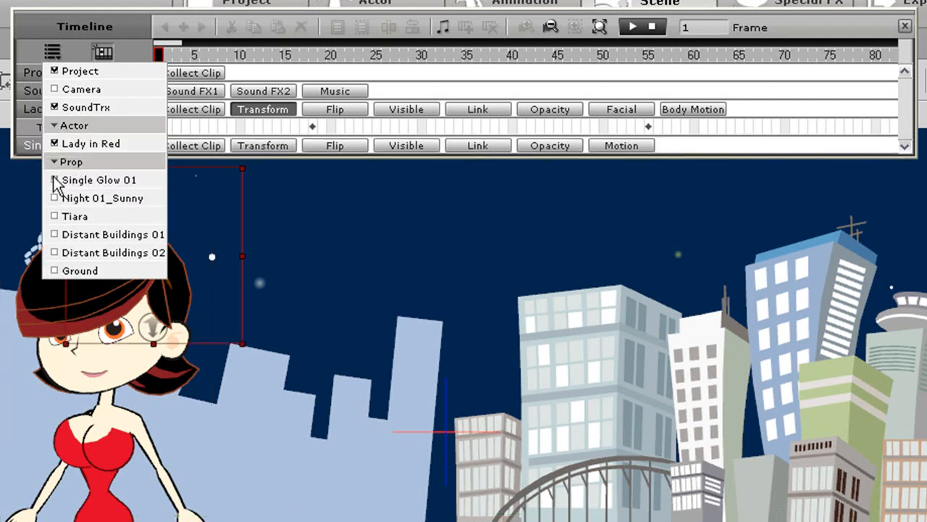
pyautogui.click(55, 179)
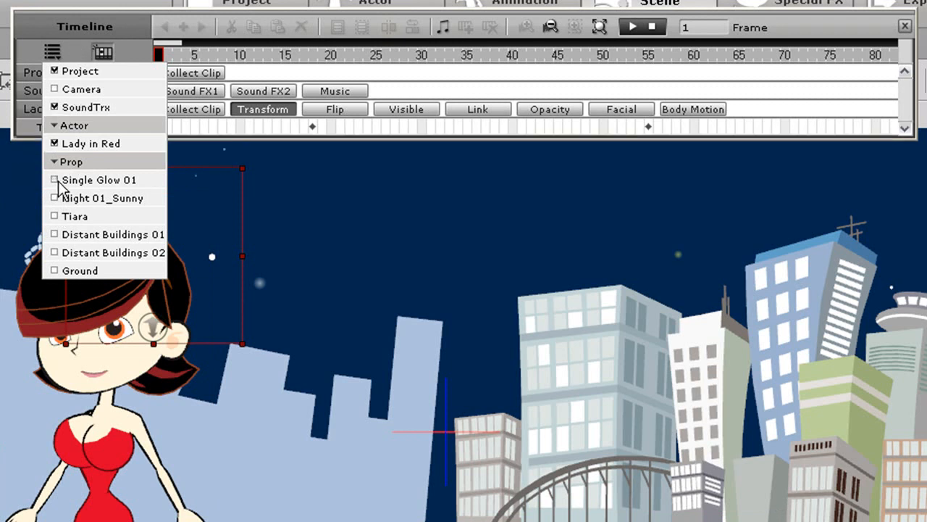
pyautogui.click(55, 198)
pyautogui.click(55, 198)
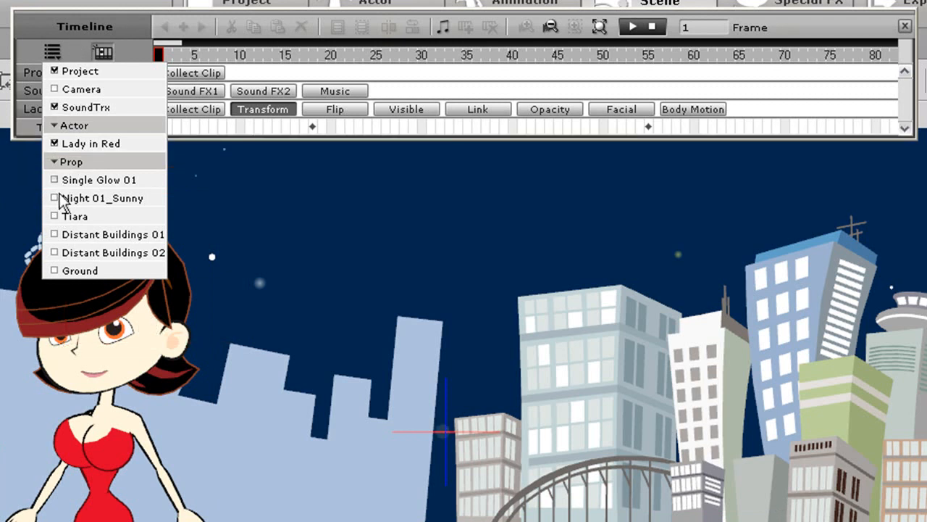
pyautogui.click(90, 24)
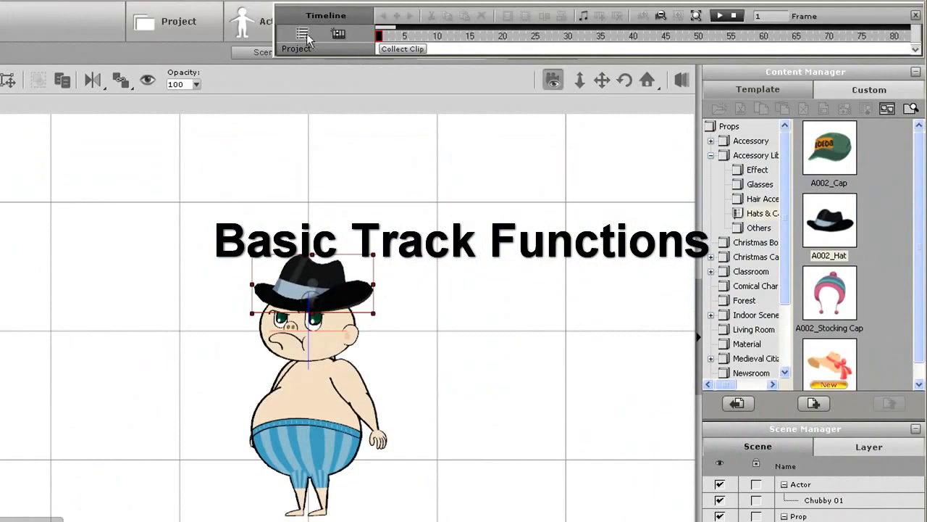
# - Show the Hat prop's track in the timeline and keep the Chubby 01 actor's track hidden
pyautogui.click(302, 34)
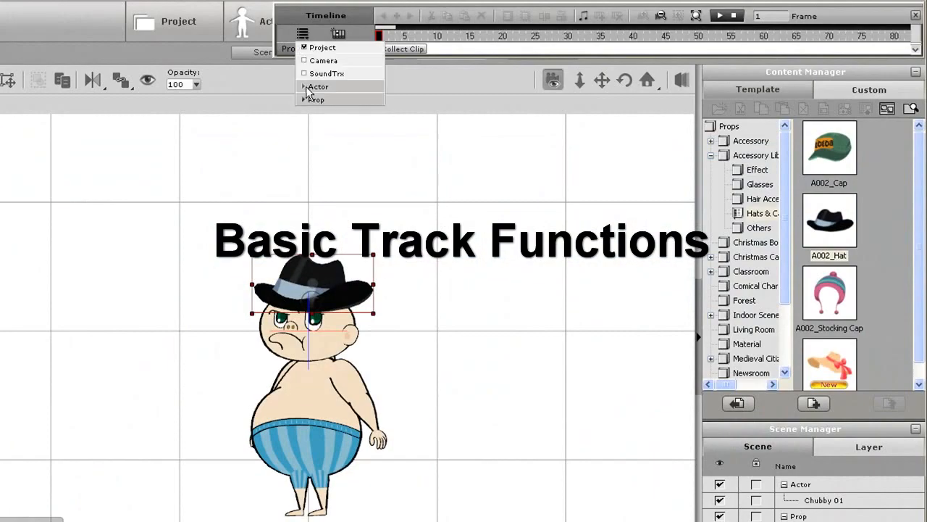
pyautogui.click(303, 113)
pyautogui.click(304, 99)
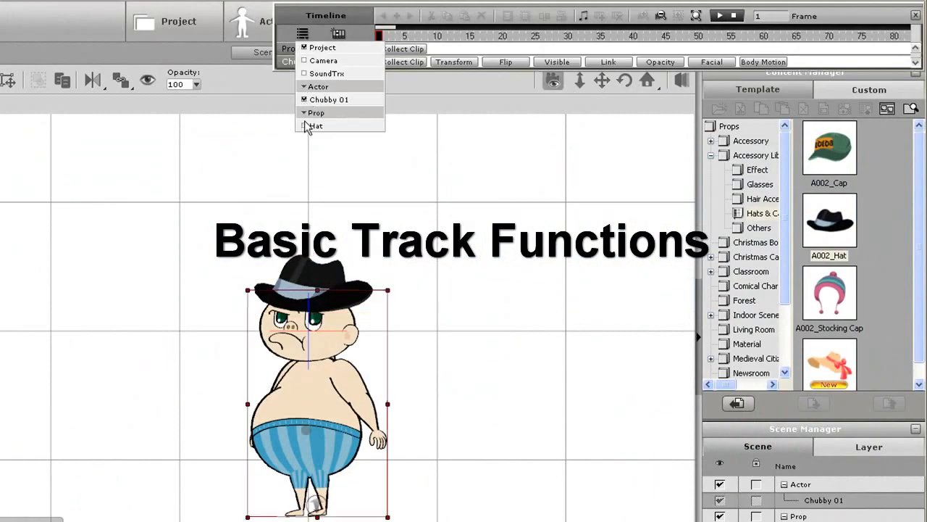
pyautogui.click(304, 126)
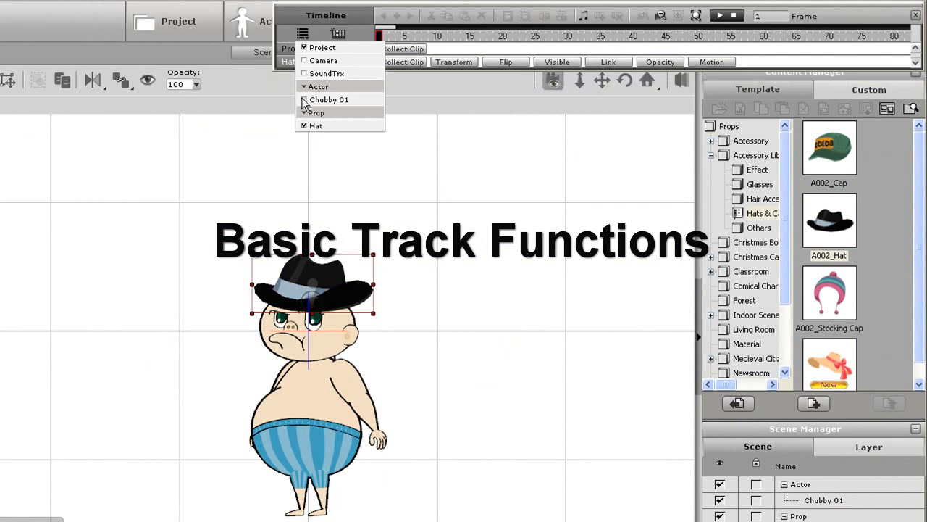
# - Display the Hat's Transform, Flip, Visible, Link, Opacity and Motion sub-tracks
pyautogui.click(455, 62)
pyautogui.click(507, 61)
pyautogui.click(570, 63)
pyautogui.click(621, 63)
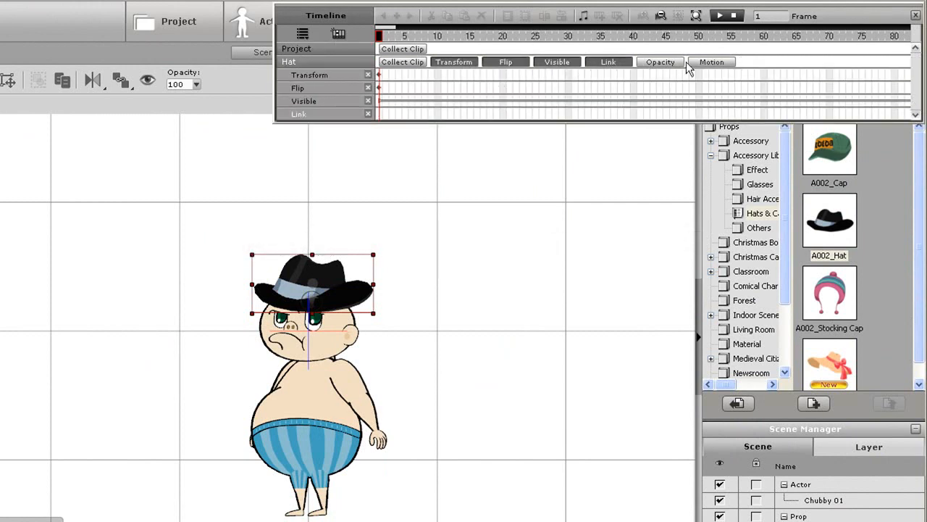
pyautogui.click(683, 62)
pyautogui.click(713, 63)
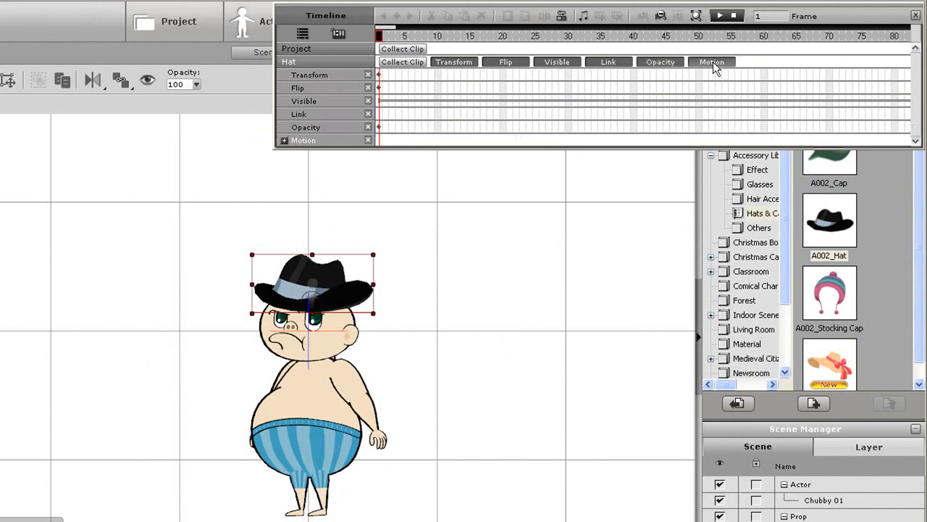
# - Key the hat's Transform at frame 10 by moving it straight up off the character's head, and delete that key
pyautogui.click(380, 76)
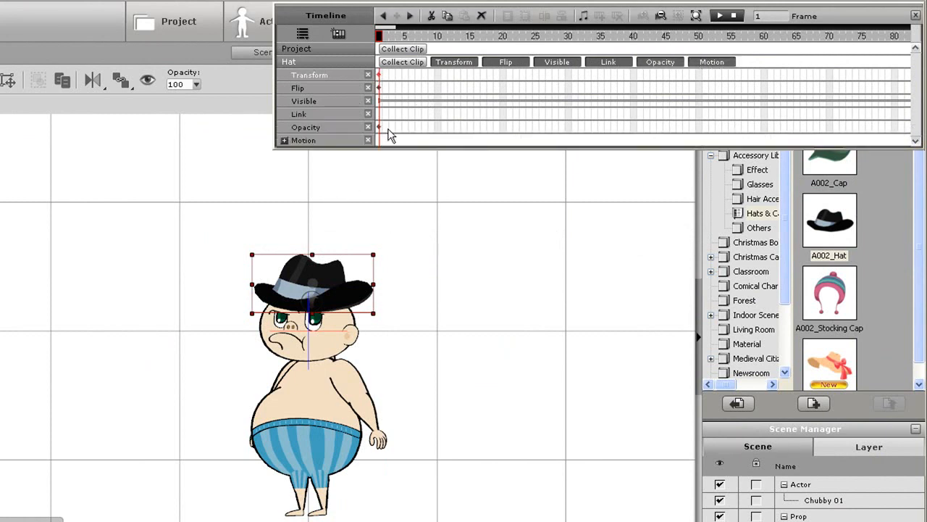
pyautogui.click(438, 92)
pyautogui.moveTo(318, 278); pyautogui.dragTo(322, 192)
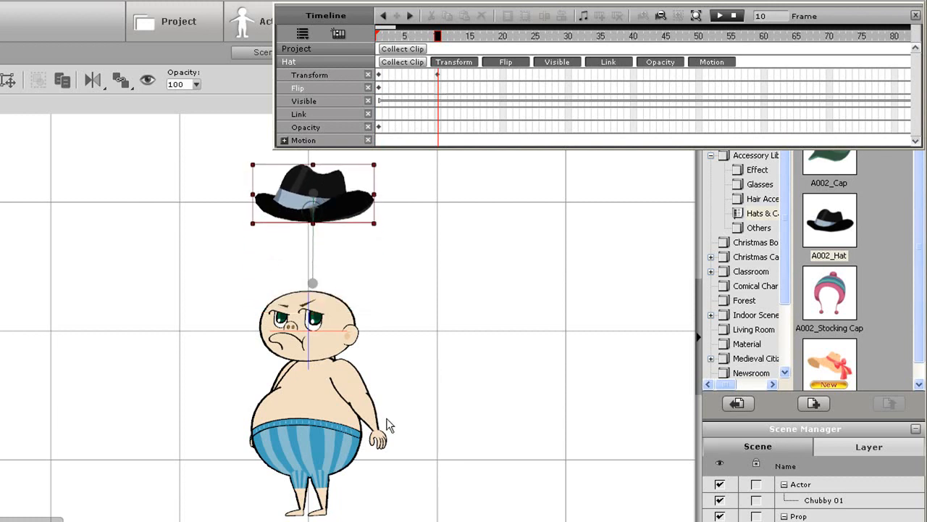
pyautogui.moveTo(438, 34)
pyautogui.mouseDown()
pyautogui.moveTo(382, 35)
pyautogui.moveTo(438, 35)
pyautogui.mouseUp()
pyautogui.press('Delete')
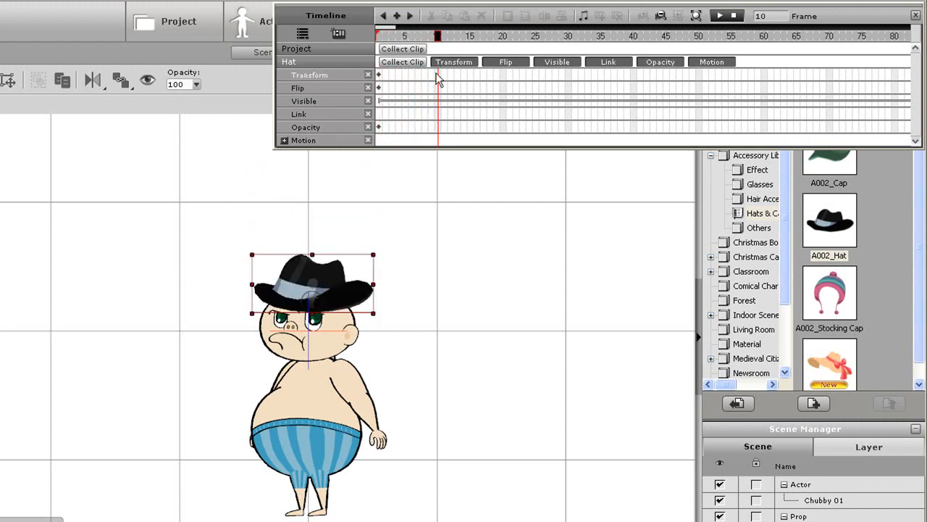
# - Flip the hat horizontally at frame 10, scrub back to frame 1 to compare, and delete the Flip key
pyautogui.click(379, 89)
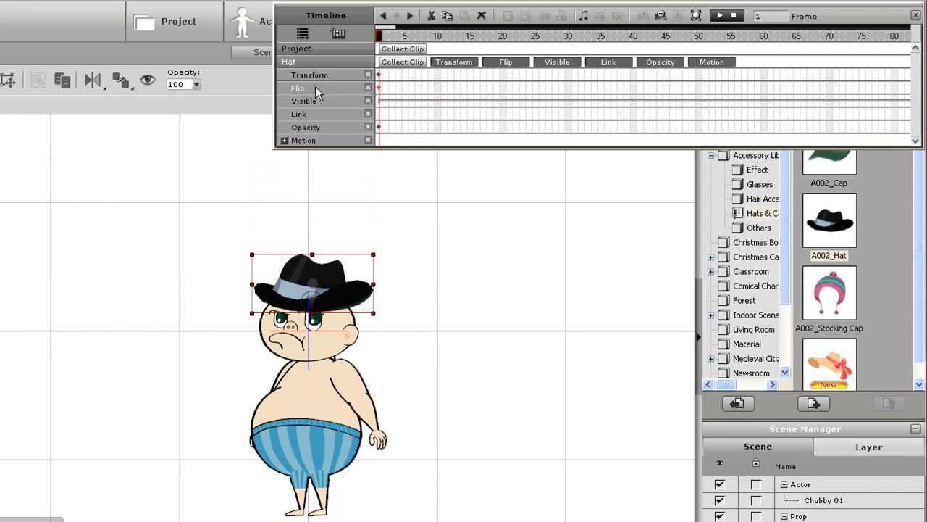
pyautogui.click(440, 95)
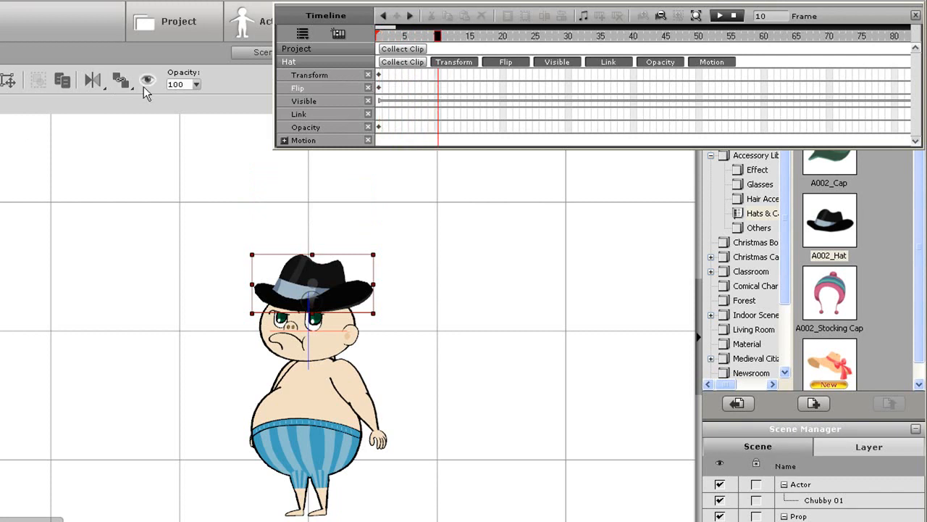
pyautogui.click(92, 81)
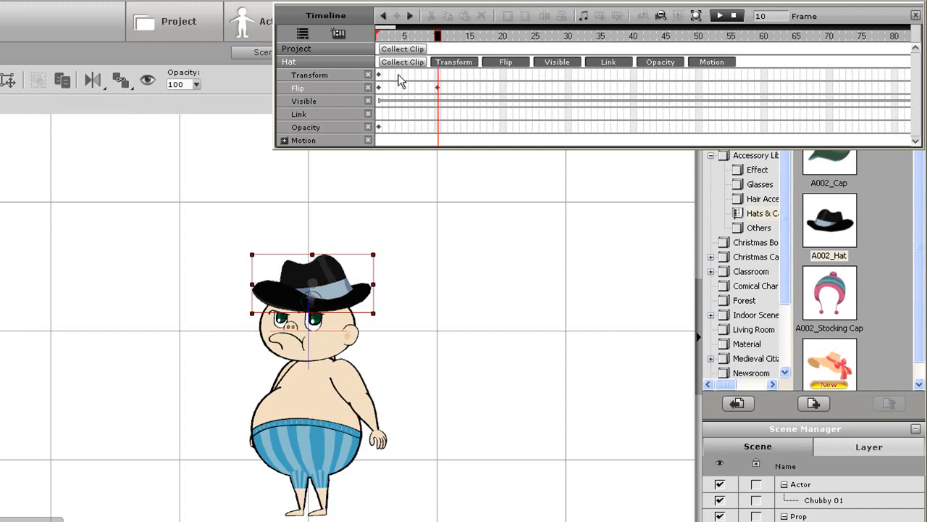
pyautogui.moveTo(439, 42); pyautogui.dragTo(378, 42)
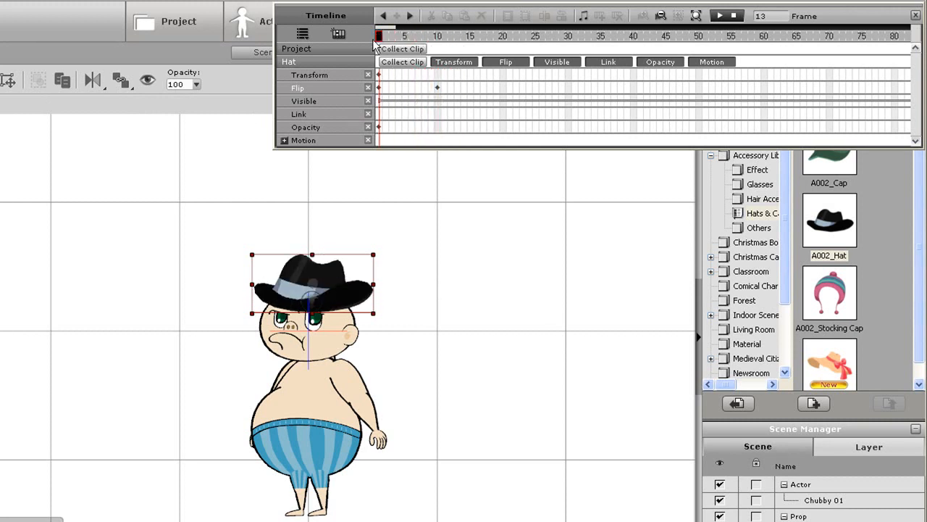
pyautogui.click(438, 88)
pyautogui.press('Delete')
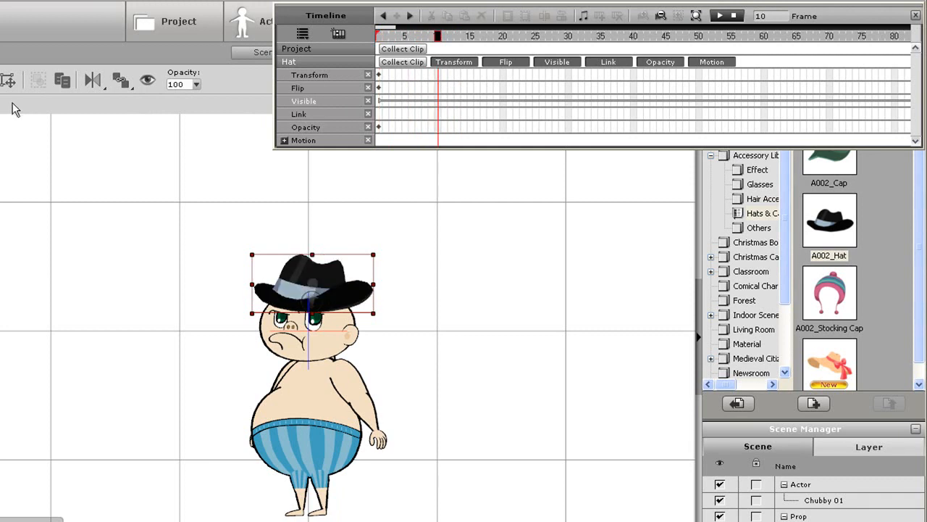
# - Hide the hat at frame 10, scrub back to check, make it visible again, and delete the Visible key
pyautogui.click(147, 80)
pyautogui.moveTo(440, 40); pyautogui.dragTo(365, 43)
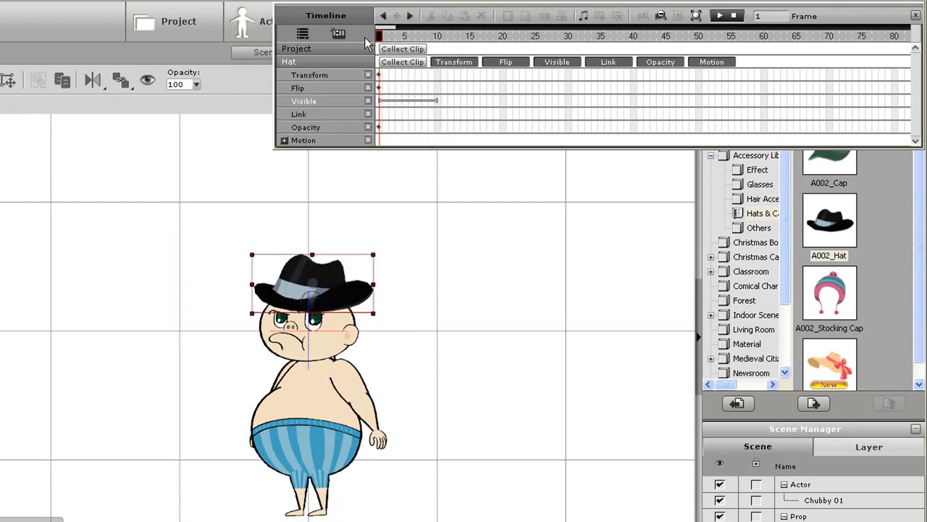
pyautogui.click(437, 105)
pyautogui.click(147, 81)
pyautogui.click(440, 101)
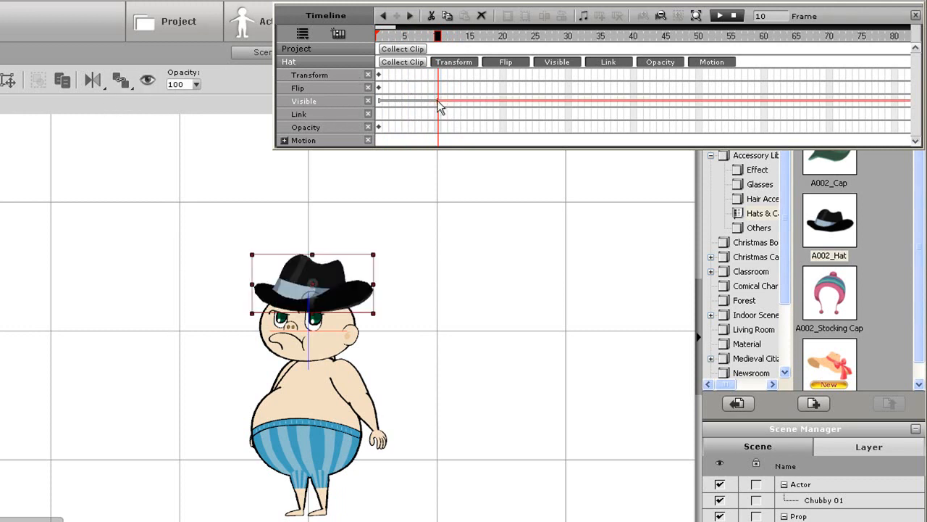
pyautogui.press('Delete')
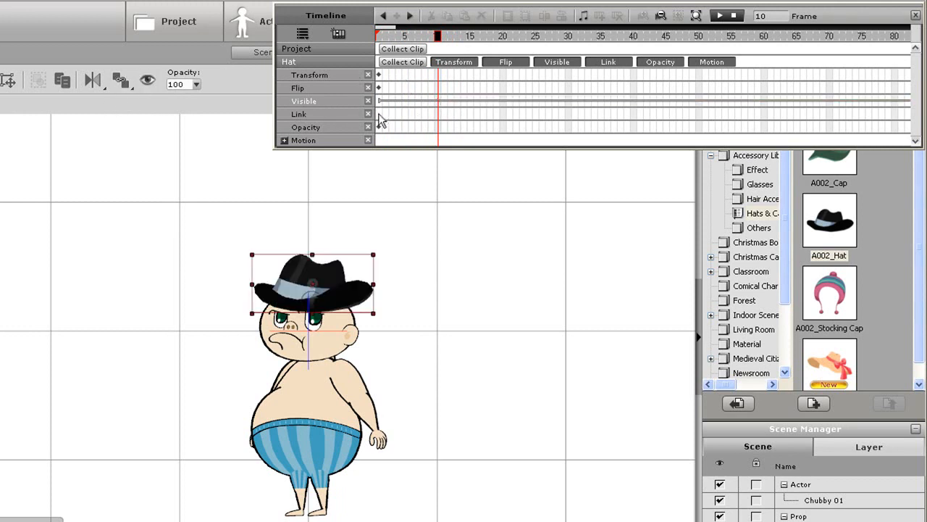
# - At frame 10, move the Chubby 01 actor horizontally to the left, away from under the unlinked hat
pyautogui.click(379, 116)
pyautogui.click(438, 114)
pyautogui.click(335, 395)
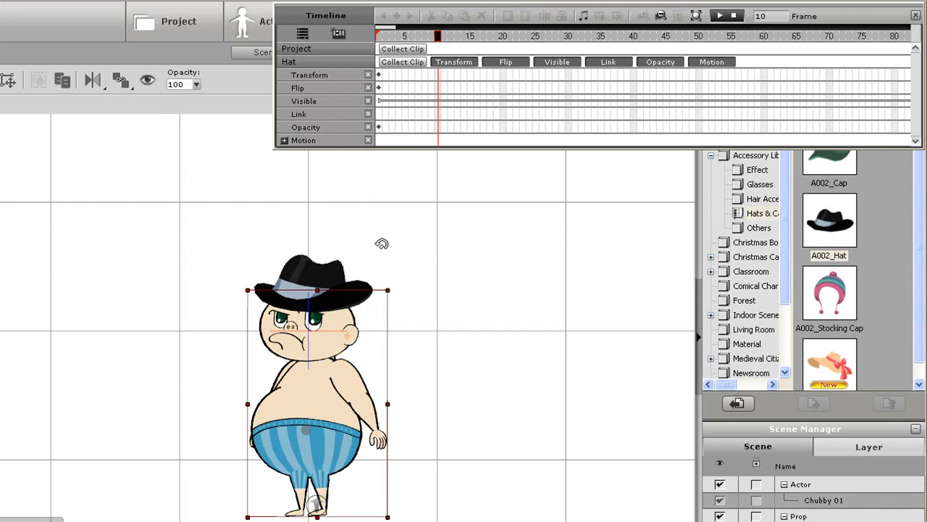
pyautogui.moveTo(331, 404); pyautogui.dragTo(187, 403)
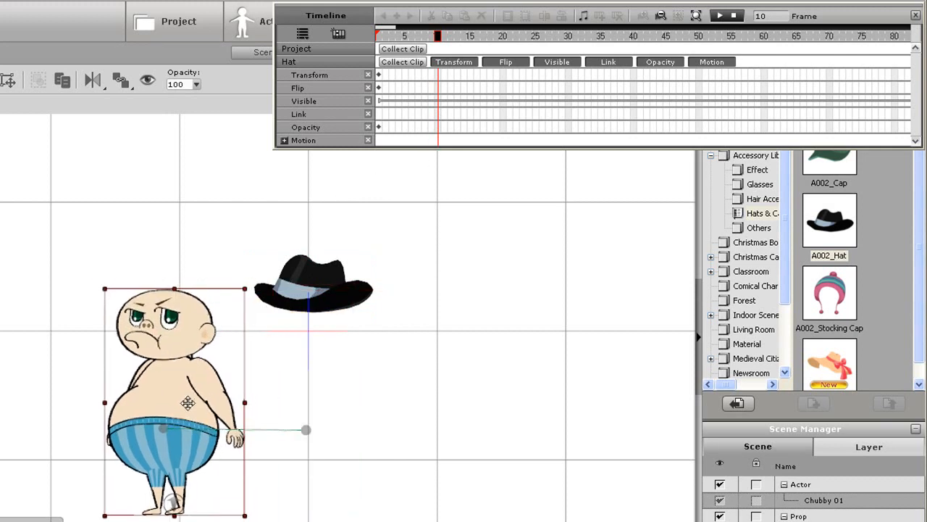
# - Return to frame 1 and link the hat to the Chubby 01 character's head
pyautogui.moveTo(440, 39); pyautogui.dragTo(463, 45)
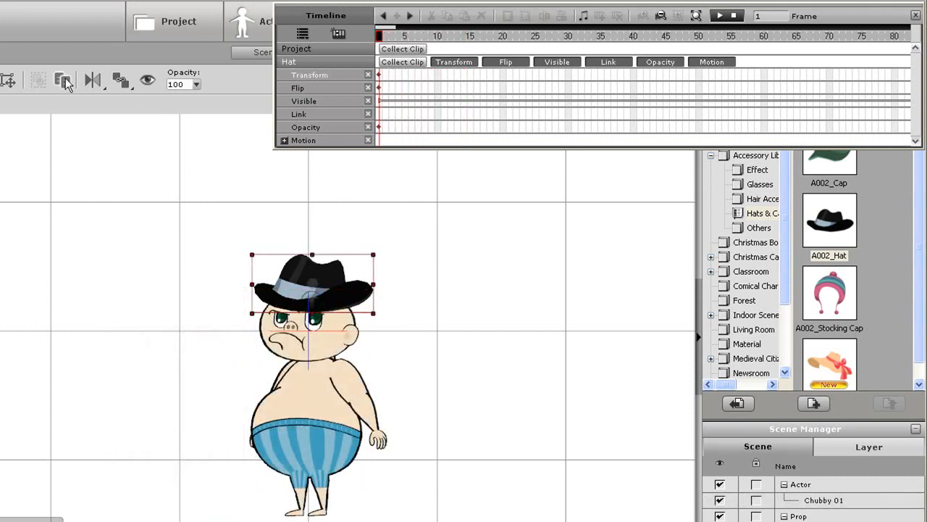
pyautogui.click(124, 85)
pyautogui.click(327, 344)
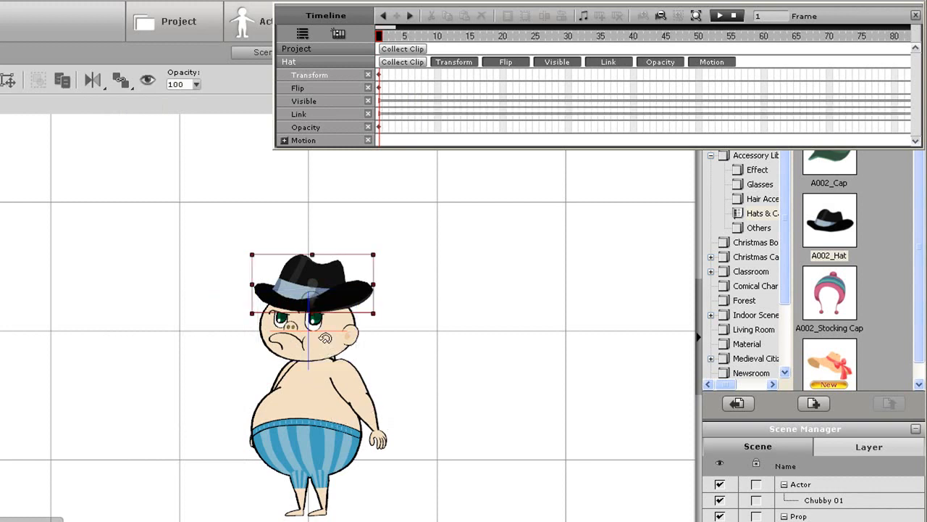
# - At frame 10, move the Chubby 01 actor to the left, scrub back to frame 1, and undo the move
pyautogui.click(437, 128)
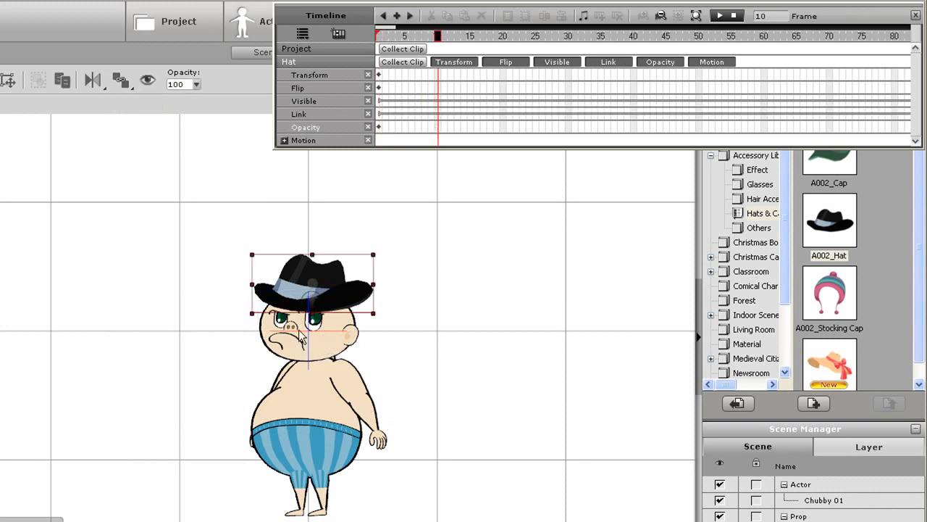
pyautogui.click(304, 406)
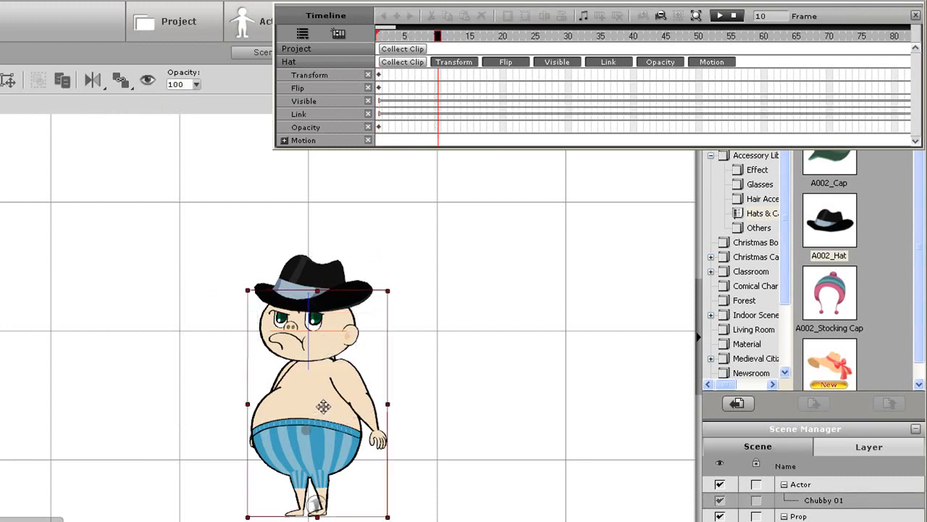
pyautogui.moveTo(321, 413); pyautogui.dragTo(174, 410)
pyautogui.moveTo(439, 40); pyautogui.dragTo(364, 42)
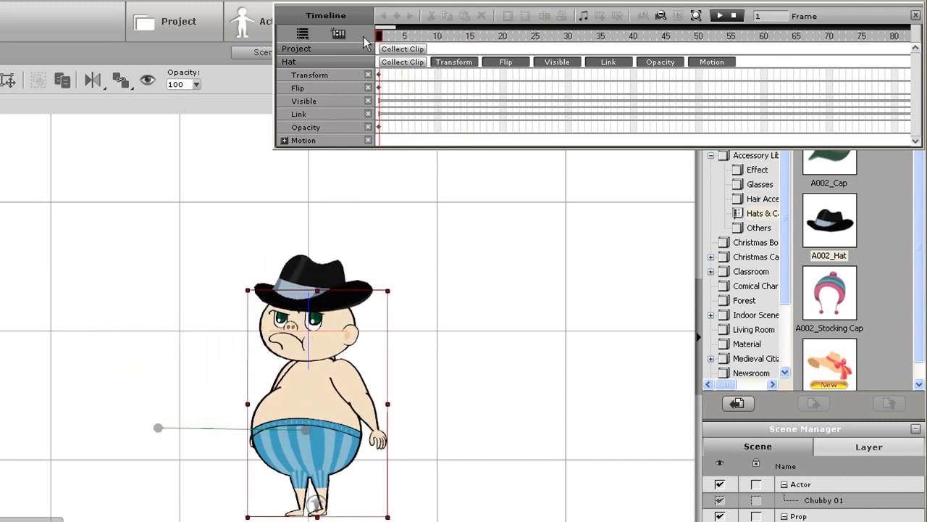
pyautogui.hotkey('ctrl', 'z')
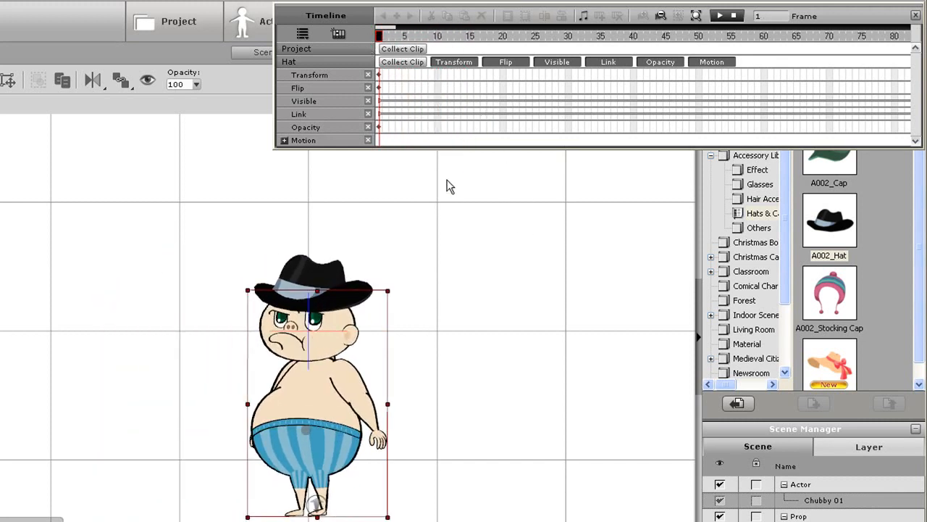
# - Fade the hat in by setting its opacity to 0 at frame 1 and raising it at frame 10, and scrub back
pyautogui.click(379, 128)
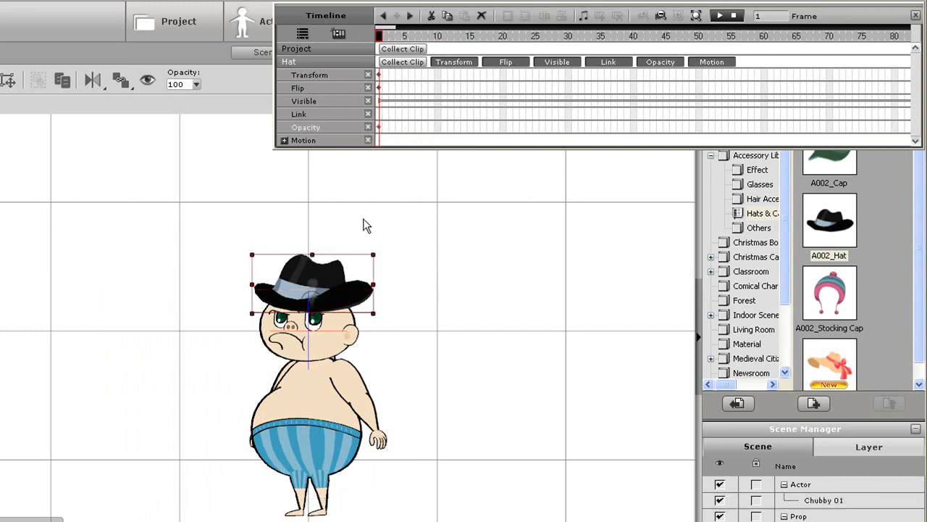
pyautogui.click(196, 85)
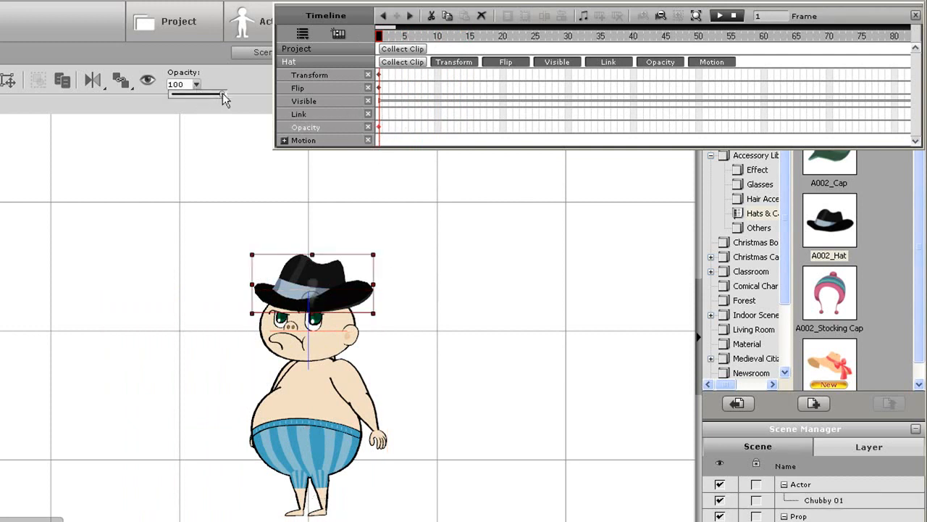
pyautogui.moveTo(224, 100); pyautogui.dragTo(153, 100)
pyautogui.click(436, 131)
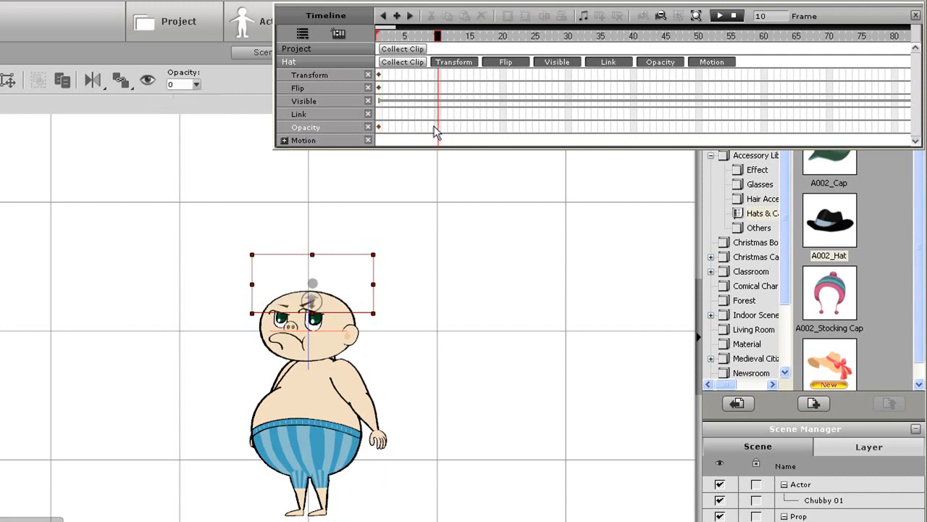
pyautogui.click(196, 85)
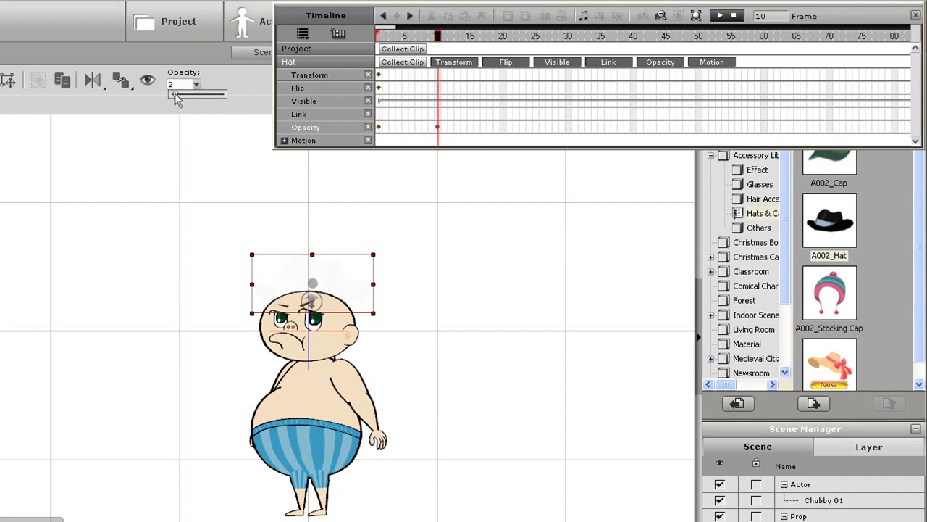
pyautogui.moveTo(436, 35); pyautogui.dragTo(370, 39)
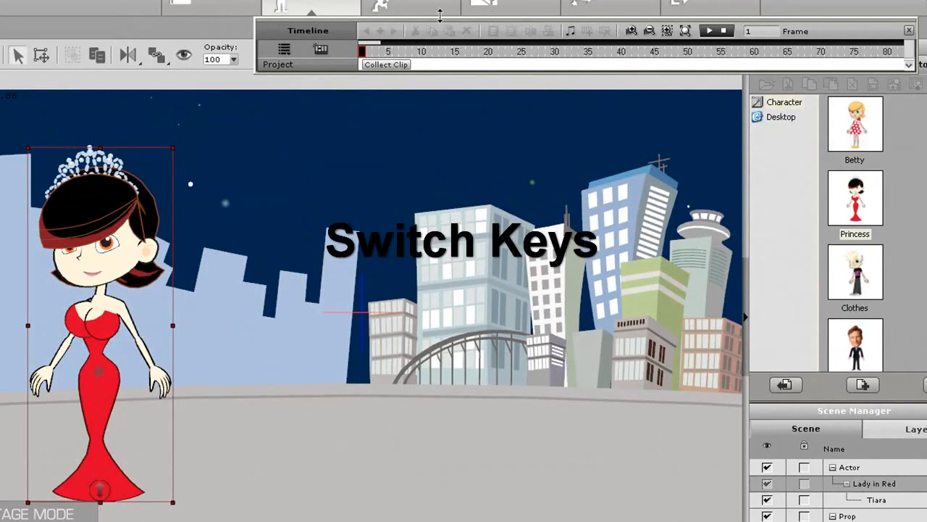
# - Show the Lady in Red actor in the timeline with its Facial and Body Motion tracks expanded
pyautogui.click(290, 55)
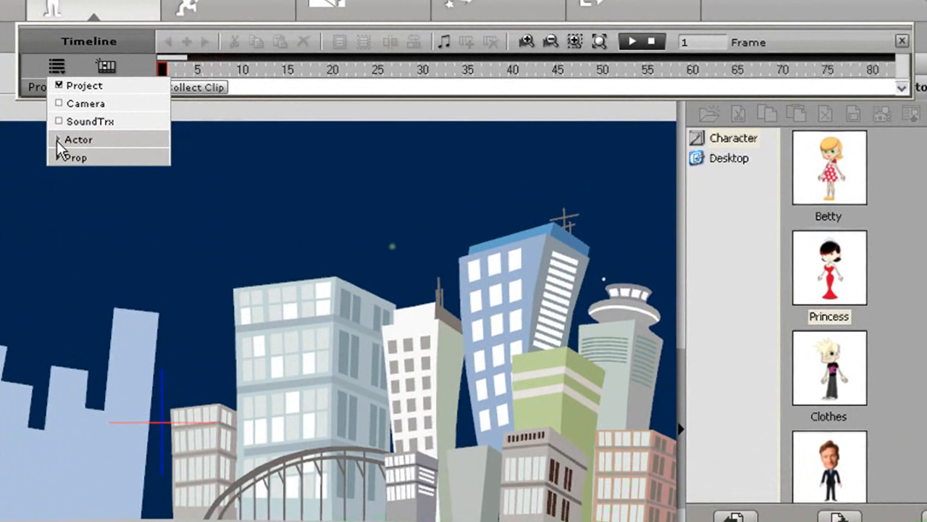
pyautogui.click(57, 141)
pyautogui.click(67, 156)
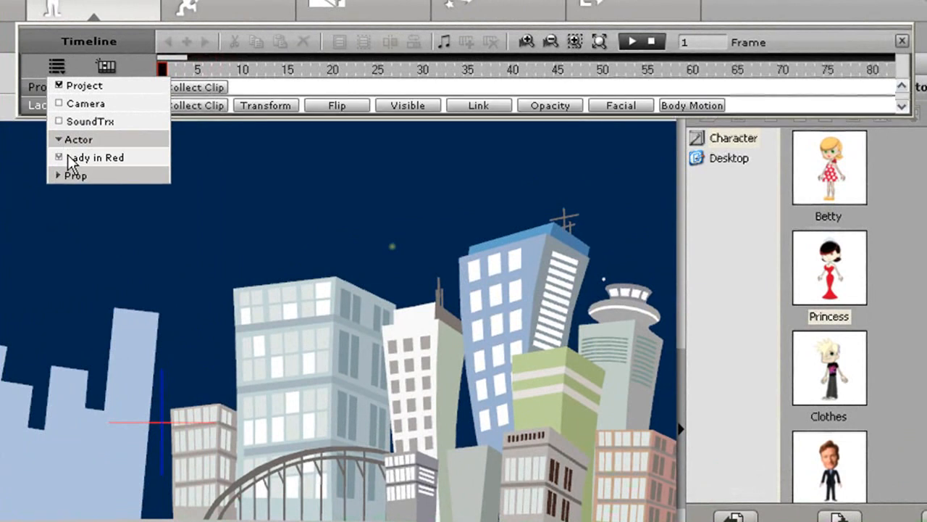
pyautogui.click(102, 32)
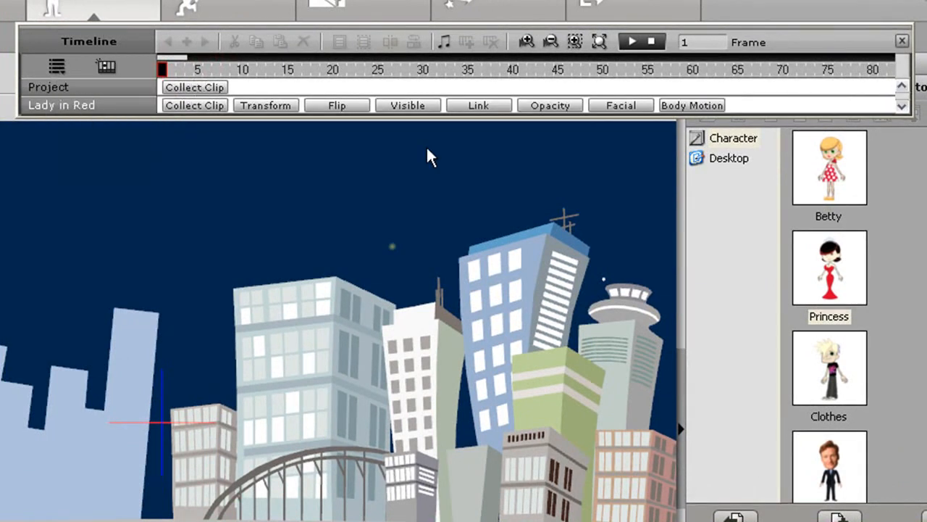
pyautogui.click(637, 106)
pyautogui.click(697, 107)
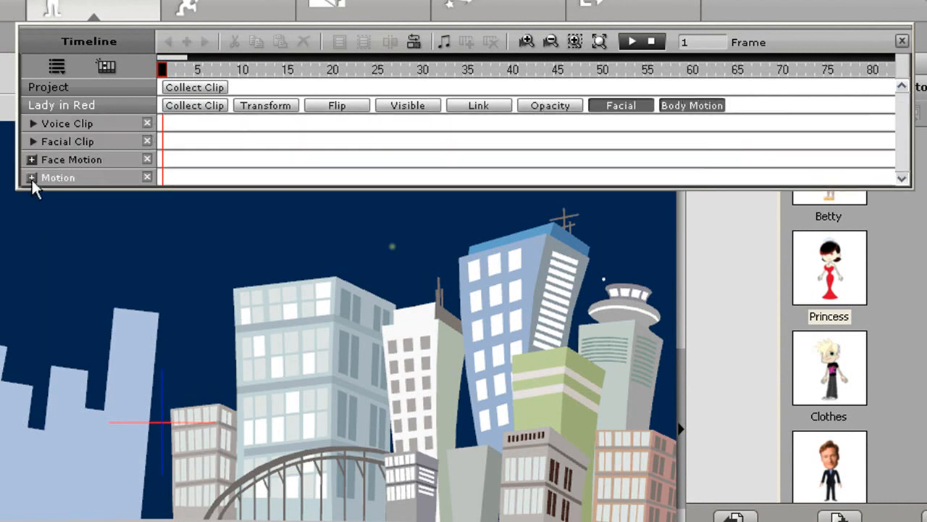
# - Add the Face_Transform, Face_Sprite and Left Eye sub-tracks under Lady in Red's Face Motion track
pyautogui.click(30, 160)
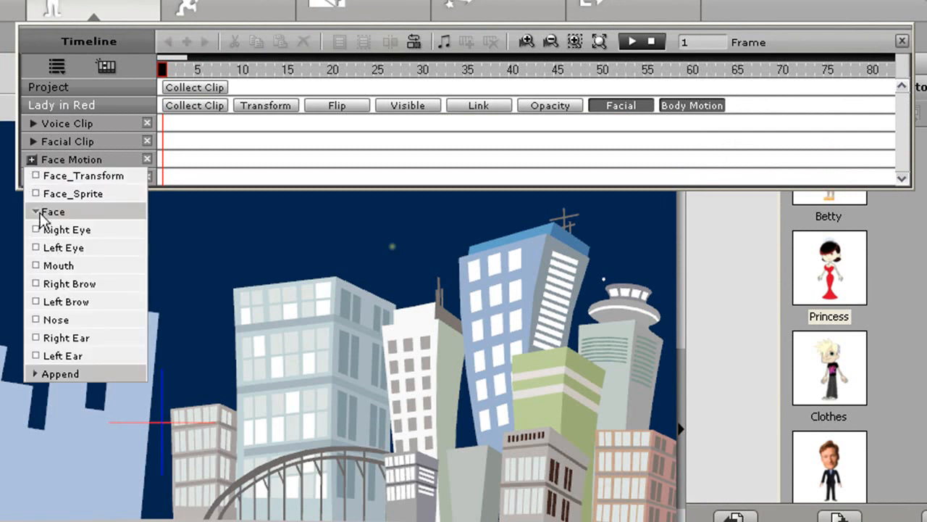
pyautogui.click(37, 176)
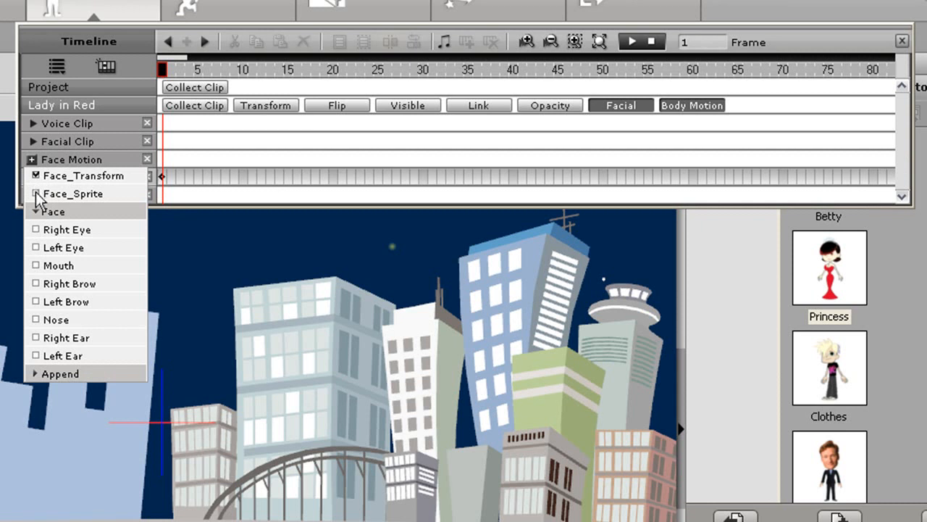
pyautogui.click(35, 193)
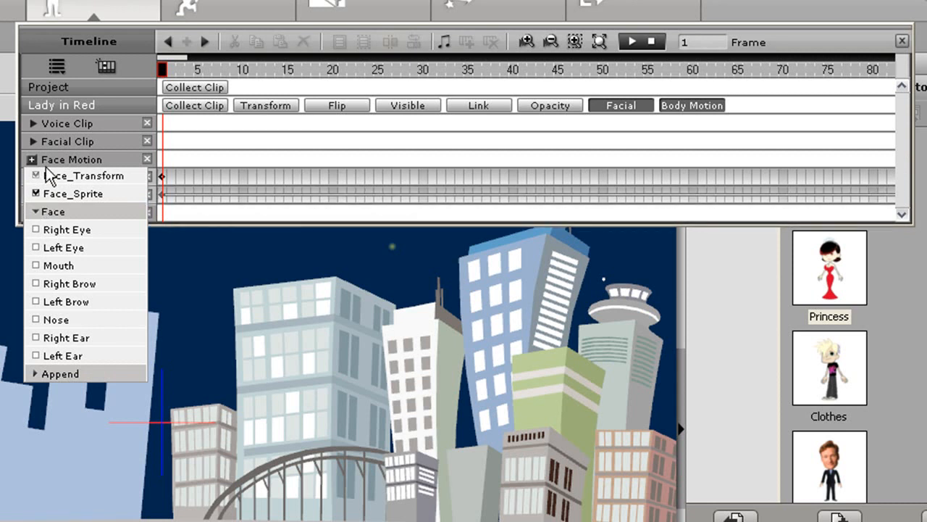
pyautogui.click(35, 248)
pyautogui.click(82, 38)
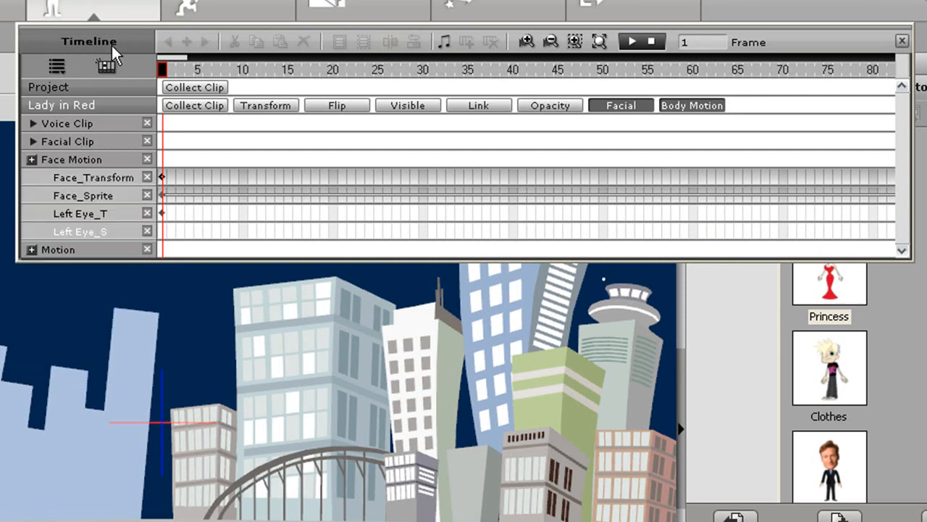
# - Play the Lady in Red animation from frame 1 and stop the playback
pyautogui.click(163, 180)
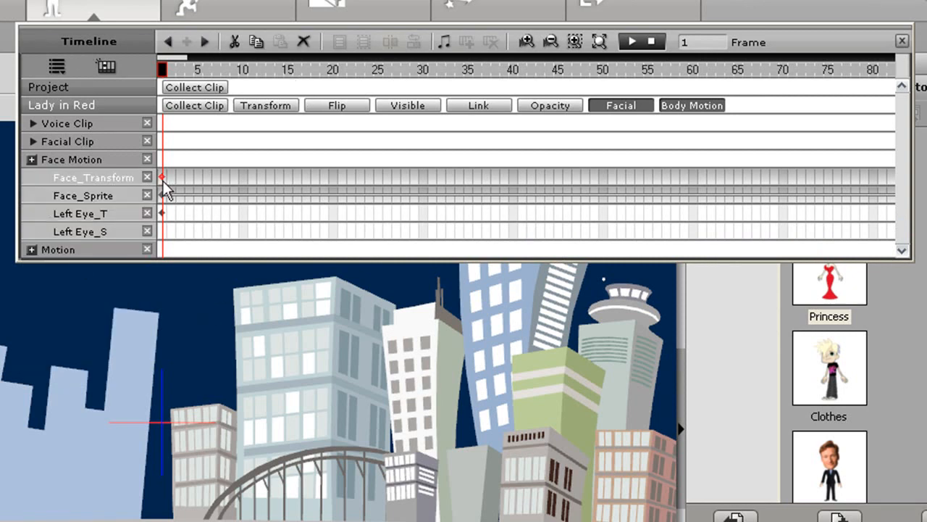
pyautogui.press('space')
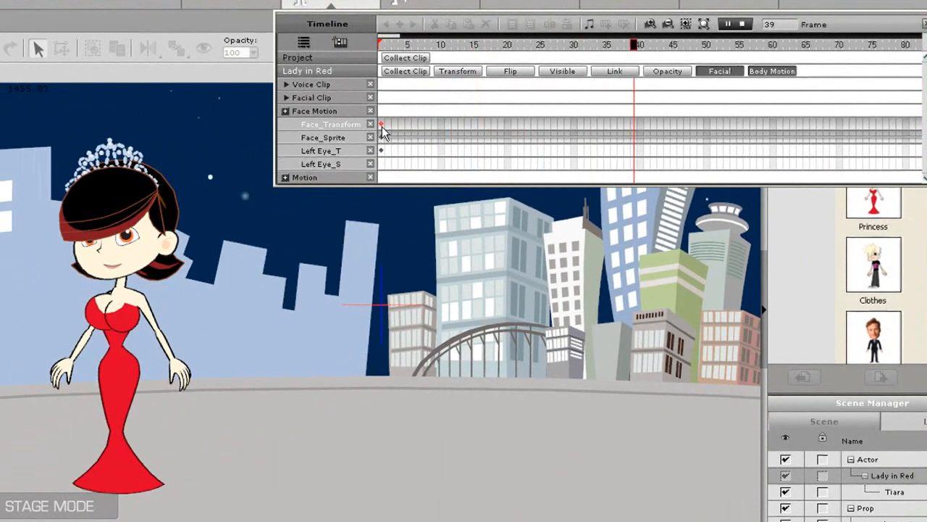
pyautogui.press('space')
# - In the Sprite Editor, key Lady in Red's left eye as 02 Tight Close at frame 15 and 01 Normal at frame 1
pyautogui.click(382, 126)
pyautogui.click(444, 123)
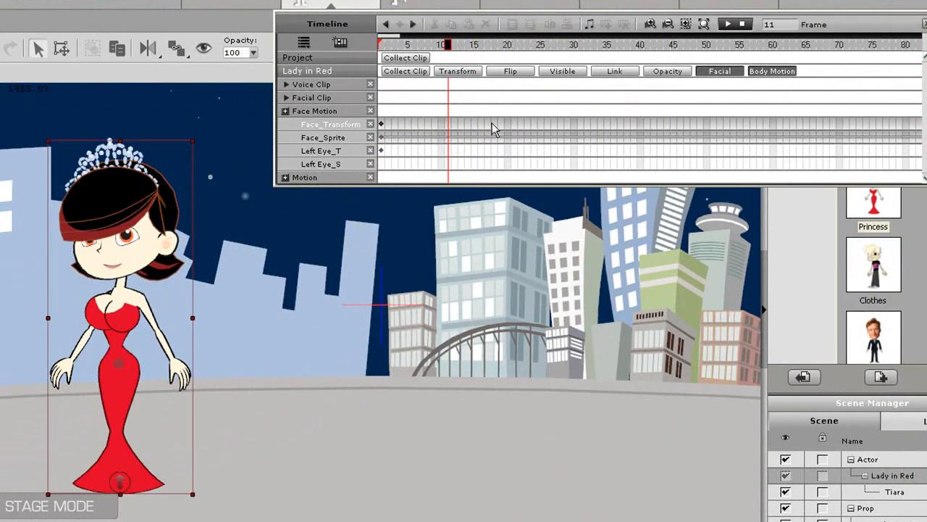
pyautogui.click(477, 124)
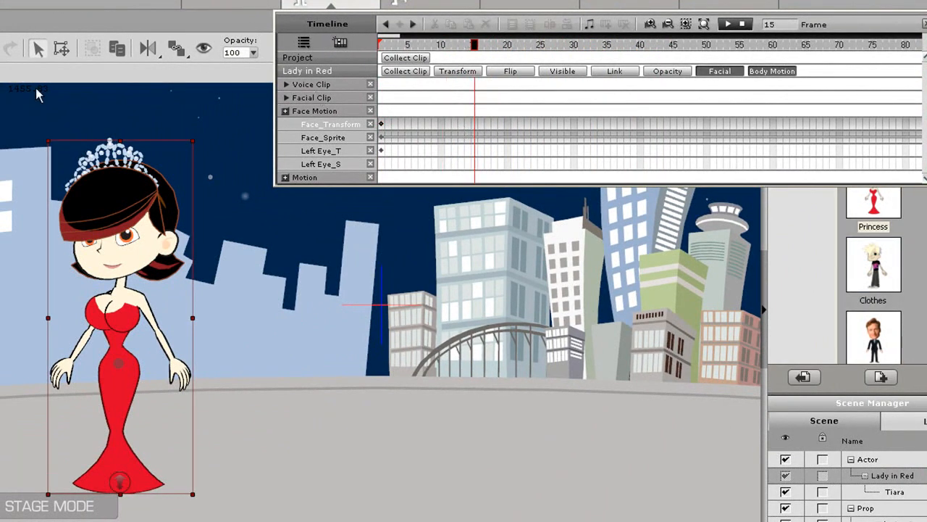
pyautogui.click(1, 346)
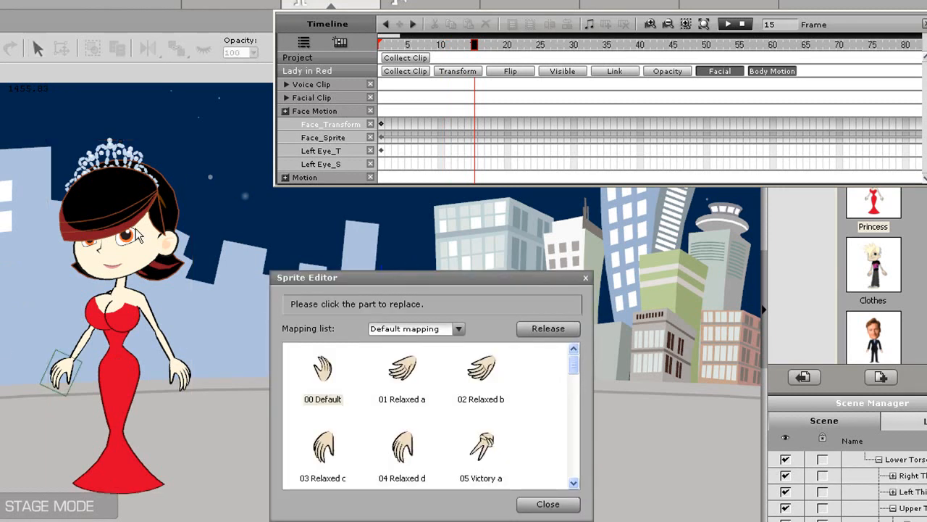
pyautogui.click(131, 243)
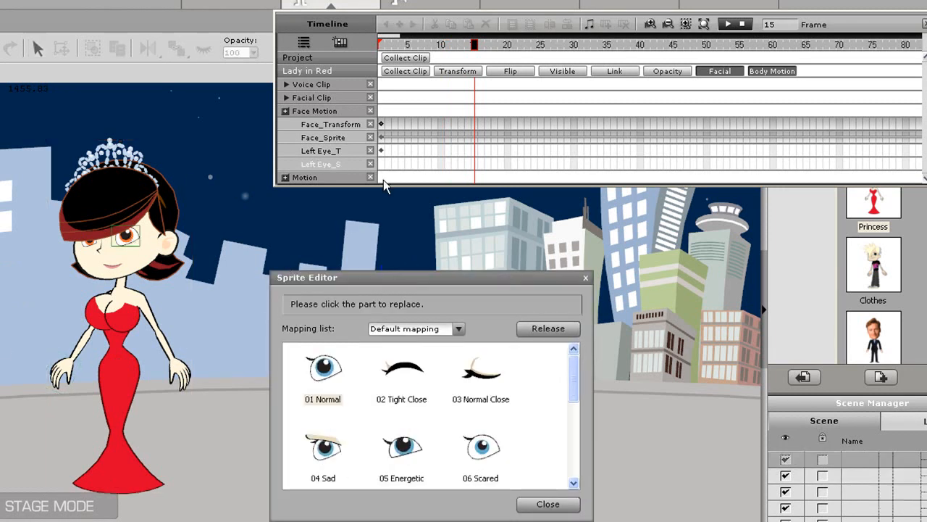
pyautogui.click(410, 372)
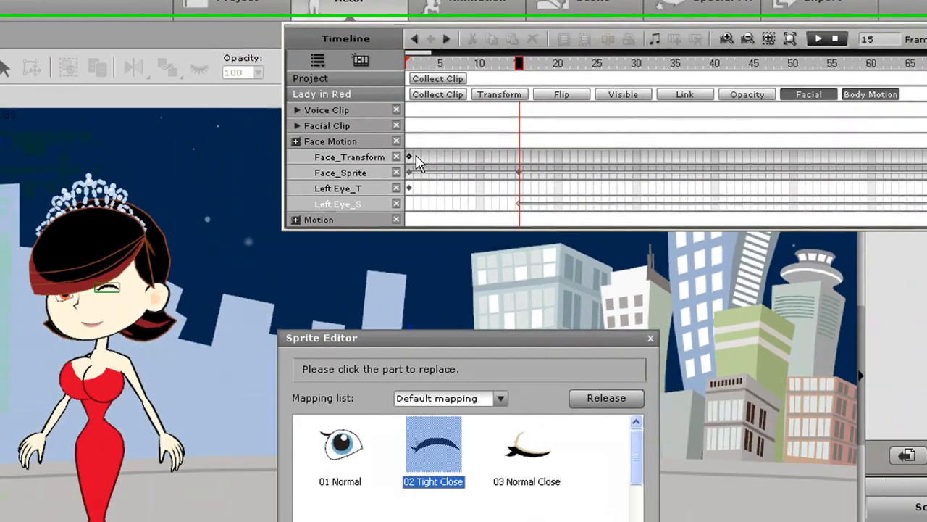
pyautogui.click(187, 301)
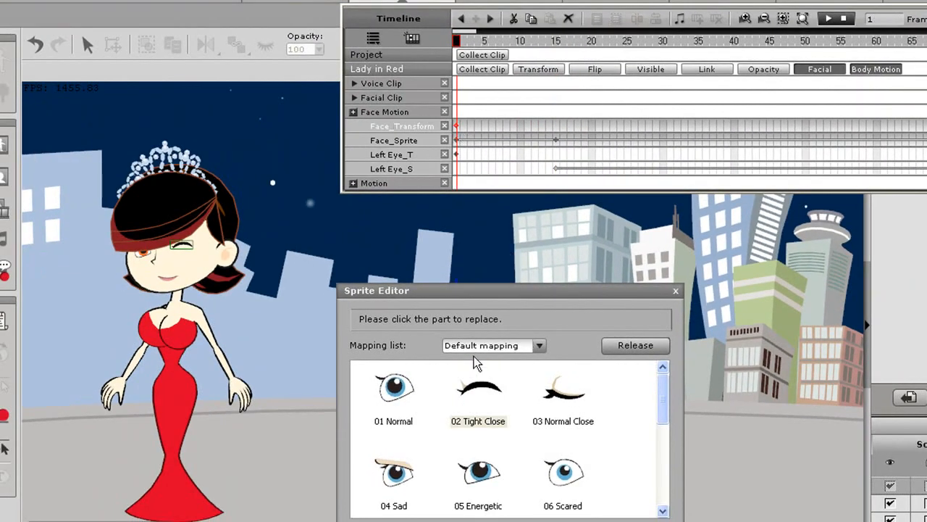
pyautogui.click(394, 395)
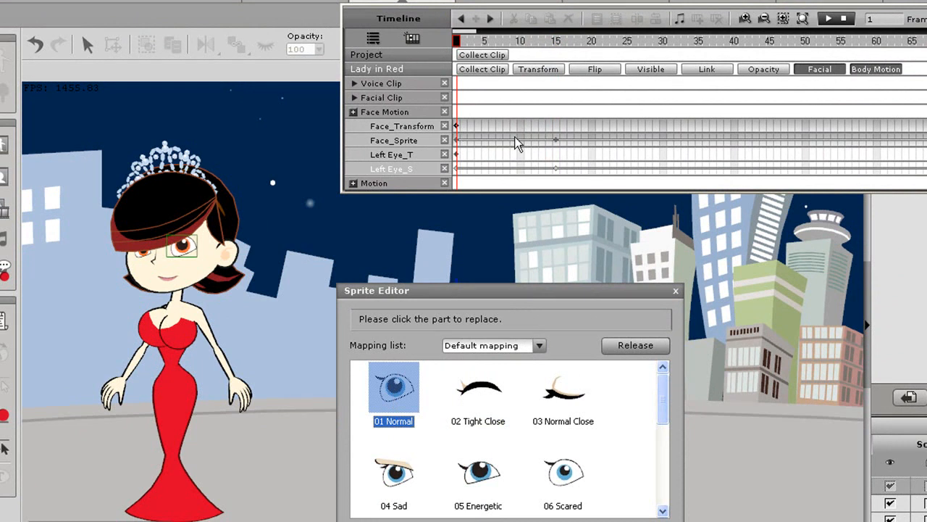
# - Step through the frames from frame 1 to frame 26 and set the left eye sprite to 01 Normal there
pyautogui.click(456, 127)
pyautogui.press('Right')
pyautogui.press('Right')
pyautogui.press('Right')
pyautogui.press('Right')
pyautogui.press('Right')
pyautogui.press('Right')
pyautogui.press('Right')
pyautogui.press('Right')
pyautogui.press('Right')
pyautogui.press('Right')
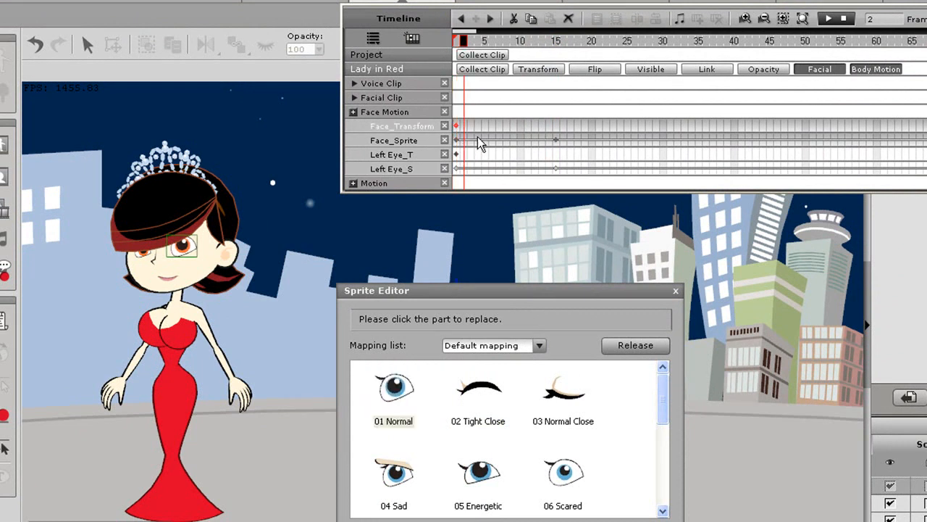
pyautogui.press('Right')
pyautogui.press('Right')
pyautogui.press('Right')
pyautogui.press('Right')
pyautogui.press('Right')
pyautogui.press('Right')
pyautogui.press('Right')
pyautogui.press('Right')
pyautogui.press('Right')
pyautogui.press('Right')
pyautogui.press('Right')
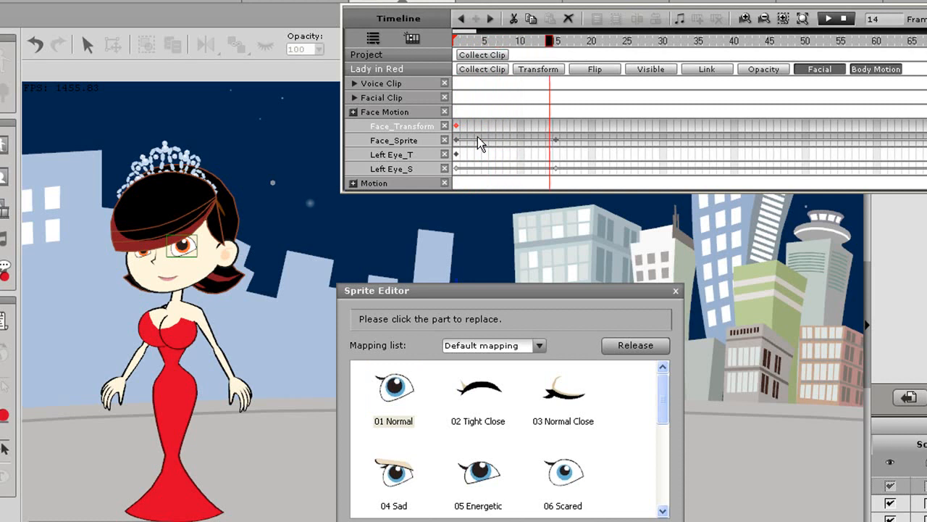
pyautogui.press('Right')
pyautogui.press('Right')
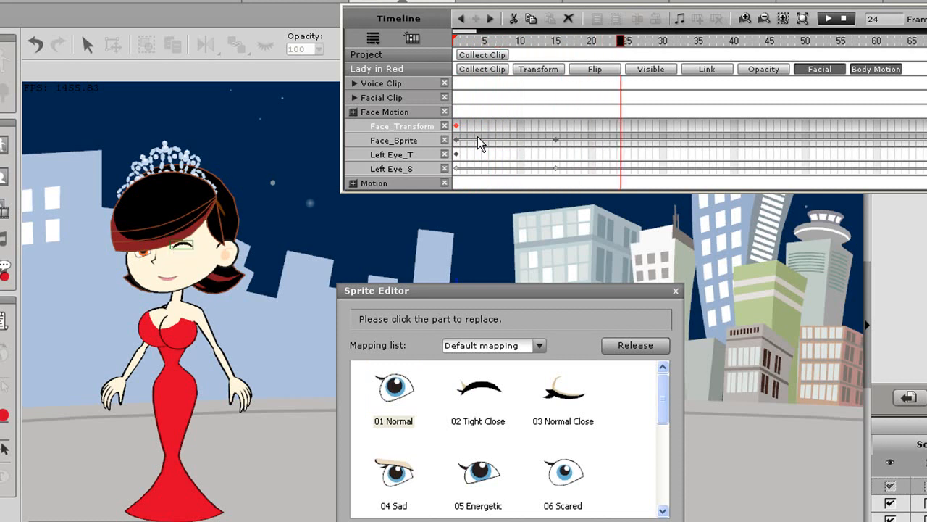
pyautogui.press('Right')
pyautogui.press('Right')
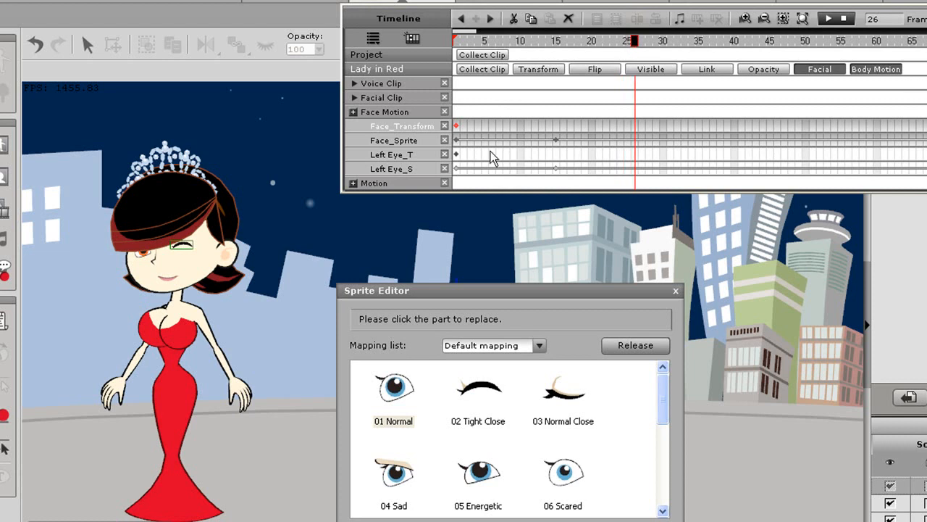
pyautogui.click(395, 395)
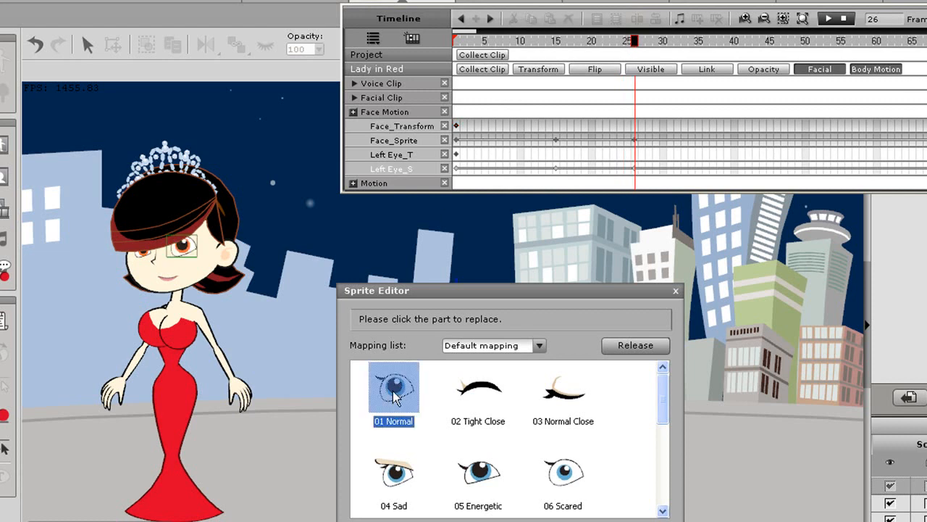
# - Play back the wink from frame 1 and stop the playback
pyautogui.click(453, 121)
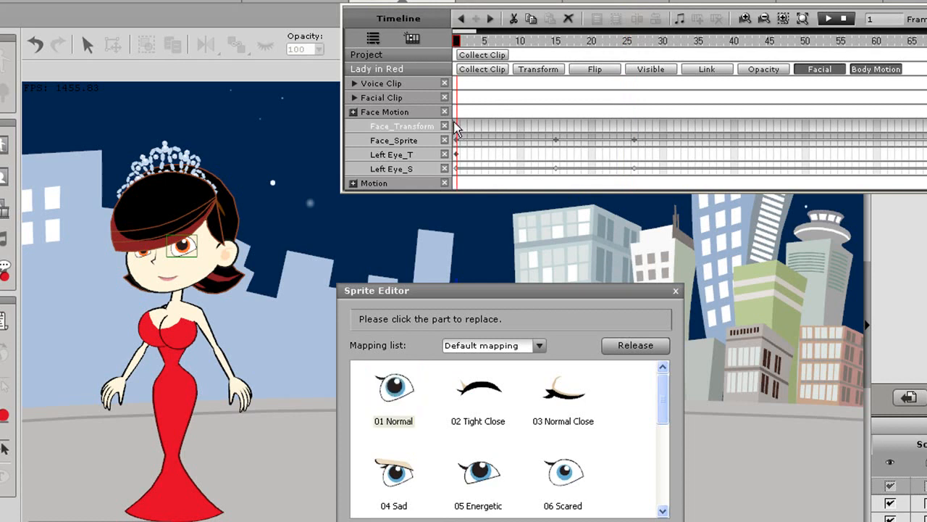
pyautogui.press('space')
pyautogui.press('space')
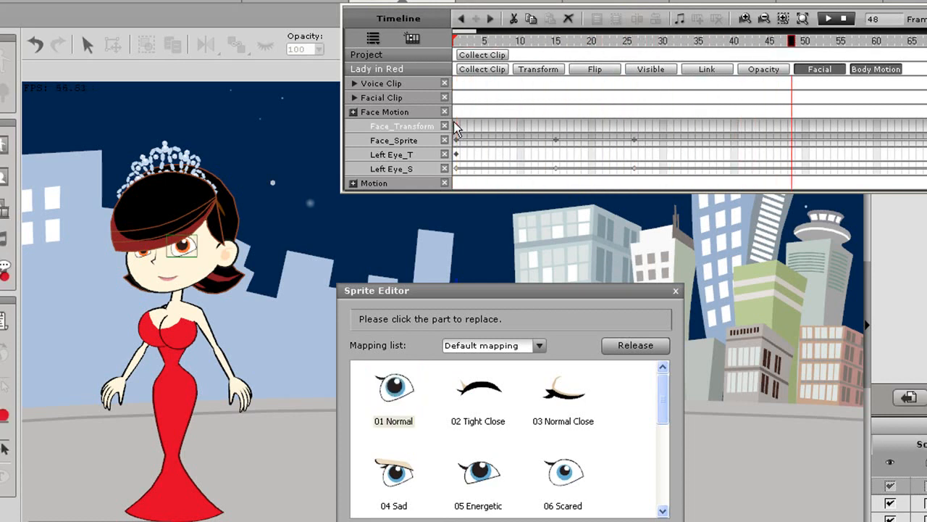
# - Move the Face_Sprite key at frame 26 to frame 30
pyautogui.click(459, 127)
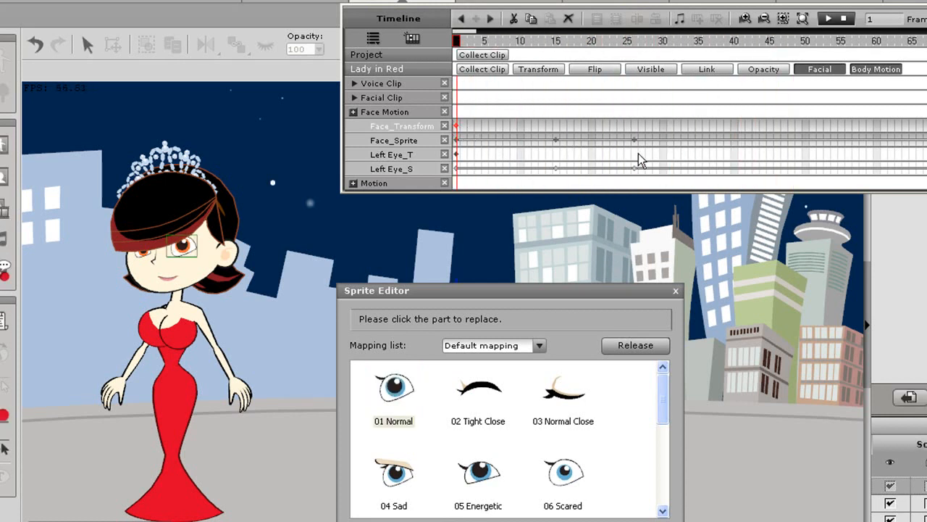
pyautogui.click(636, 140)
pyautogui.click(661, 141)
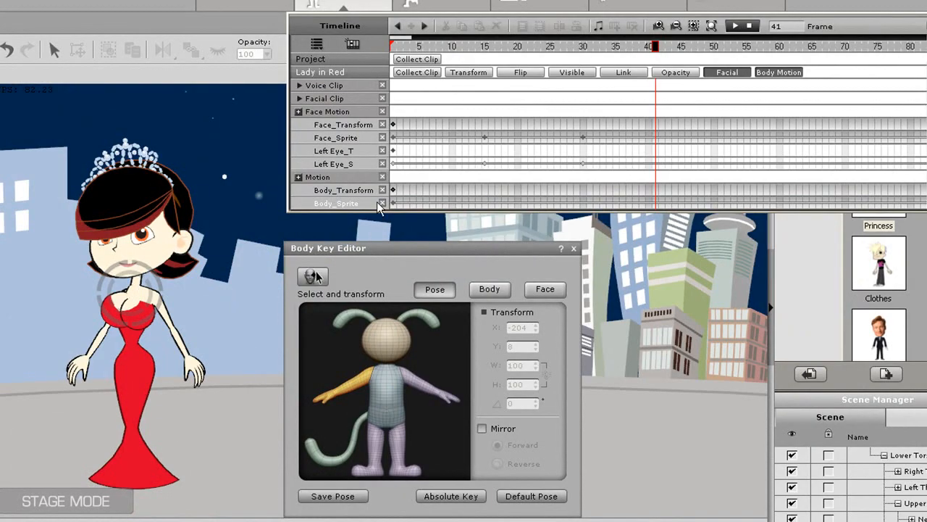
# - On the Body_Transform track, key Lady in Red's head rotated to 15 degrees at frame 15 and 355 degrees at frame 30
pyautogui.click(394, 190)
pyautogui.click(485, 190)
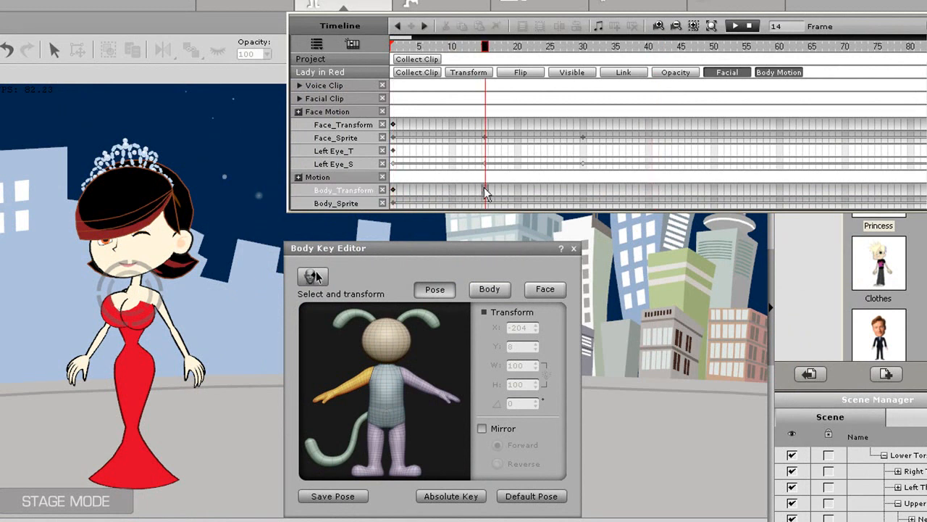
pyautogui.click(391, 347)
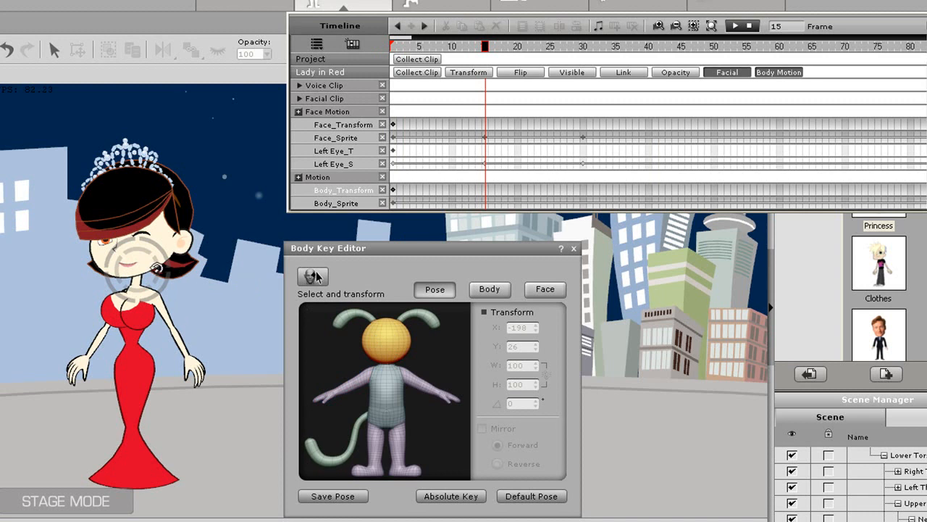
pyautogui.moveTo(150, 264); pyautogui.dragTo(152, 259)
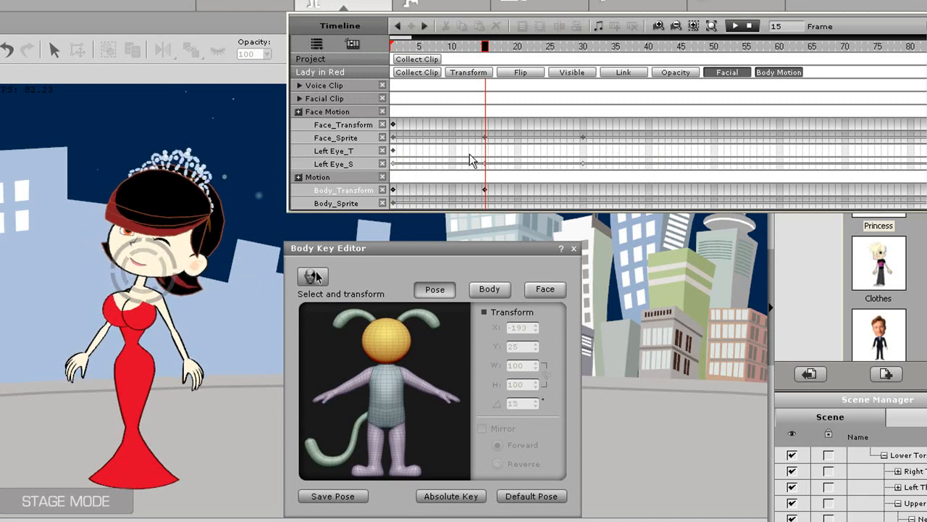
pyautogui.click(583, 194)
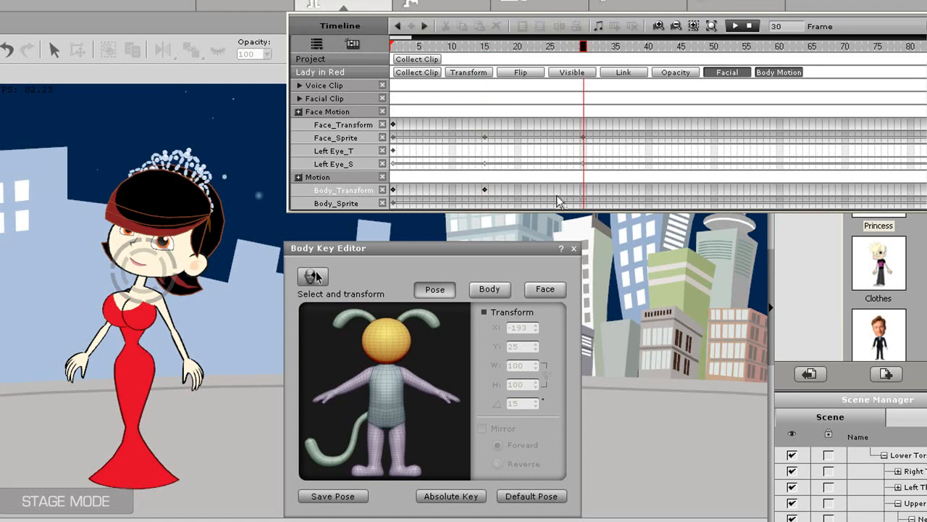
pyautogui.moveTo(150, 254); pyautogui.dragTo(145, 255)
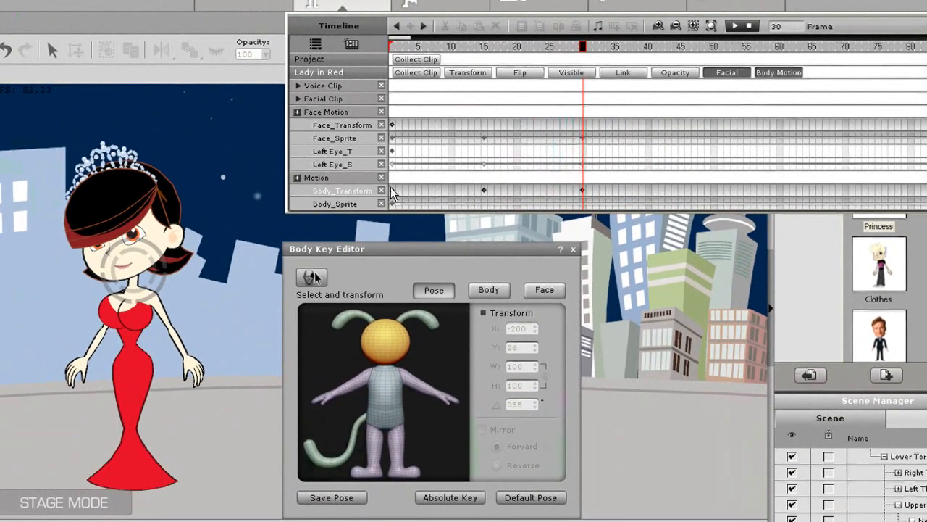
# - Play back the head movement from frame 1 and stop the playback
pyautogui.click(201, 259)
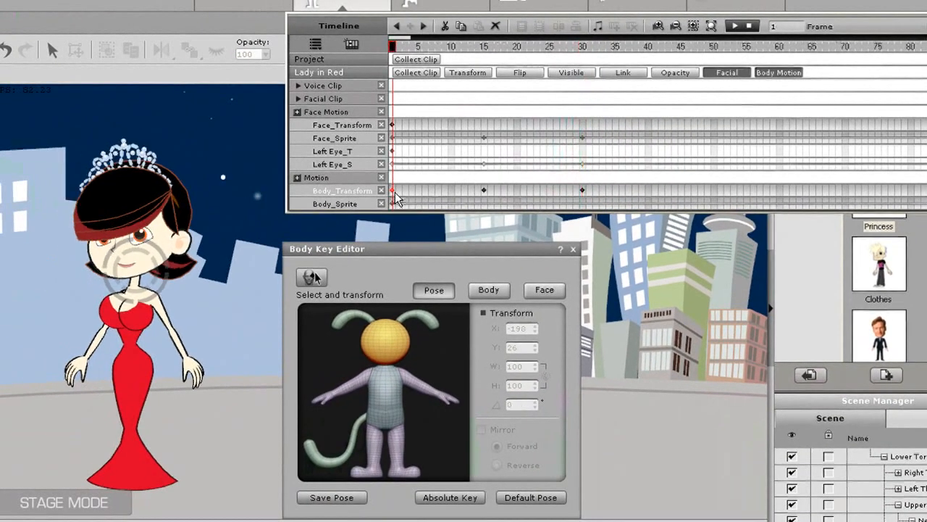
pyautogui.press('space')
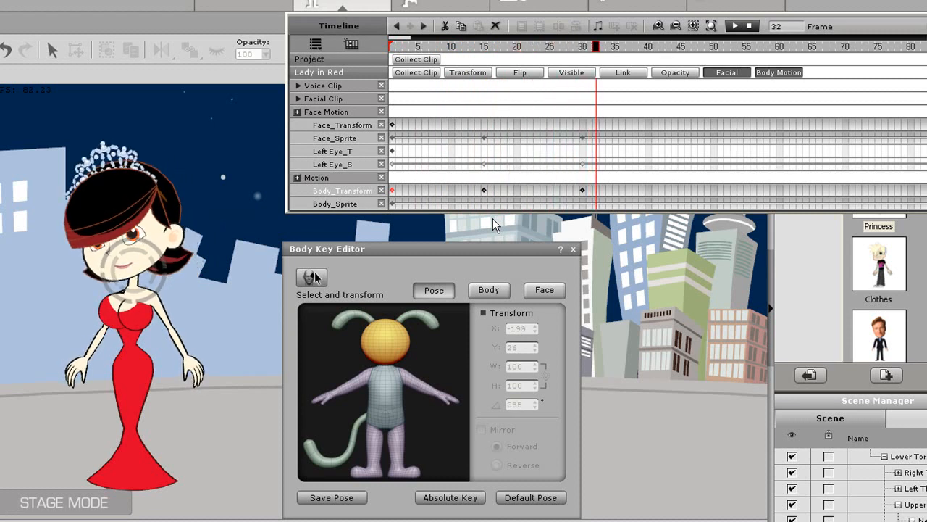
pyautogui.press('space')
# - Move the Body_Transform key at frame 30 to frame 40
pyautogui.click(391, 192)
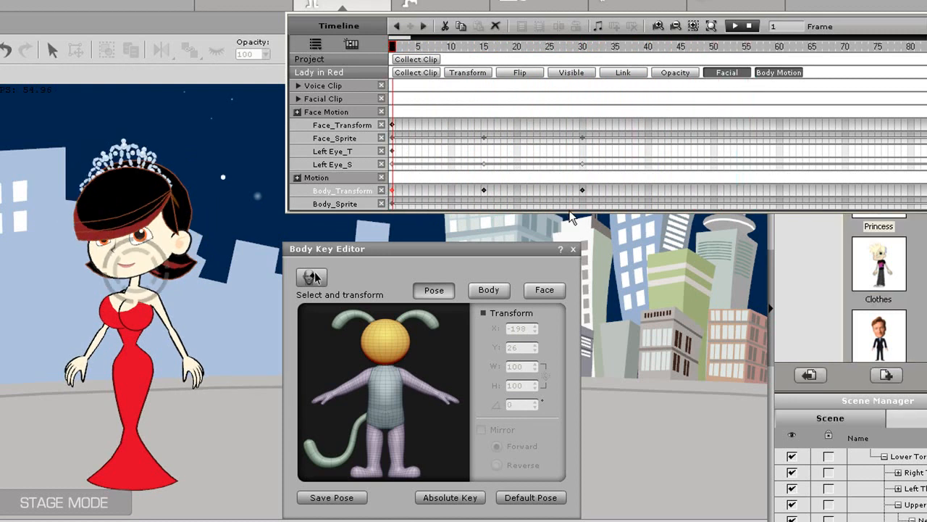
pyautogui.click(583, 191)
pyautogui.moveTo(582, 192); pyautogui.dragTo(650, 193)
# - Play the retimed head tilt and wink from frame 1 and stop the playback
pyautogui.click(392, 191)
pyautogui.press('space')
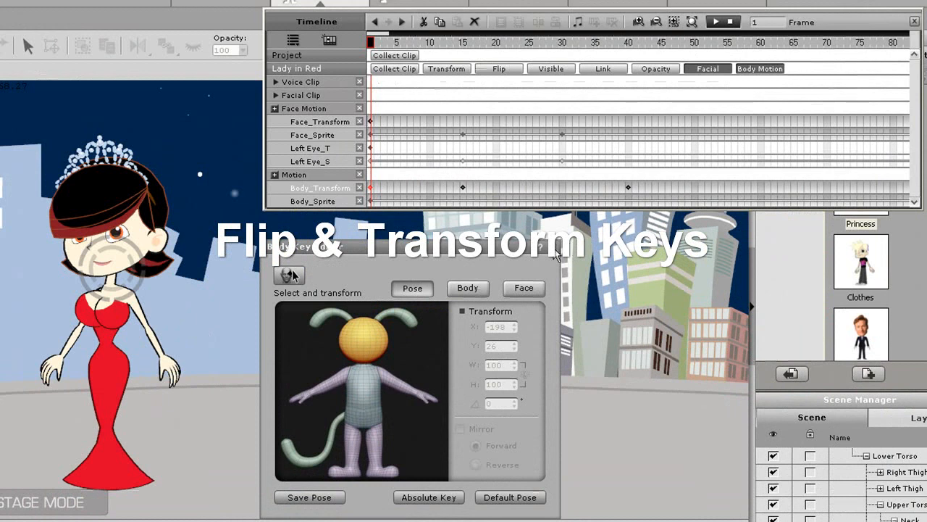
pyautogui.click(370, 122)
pyautogui.press('space')
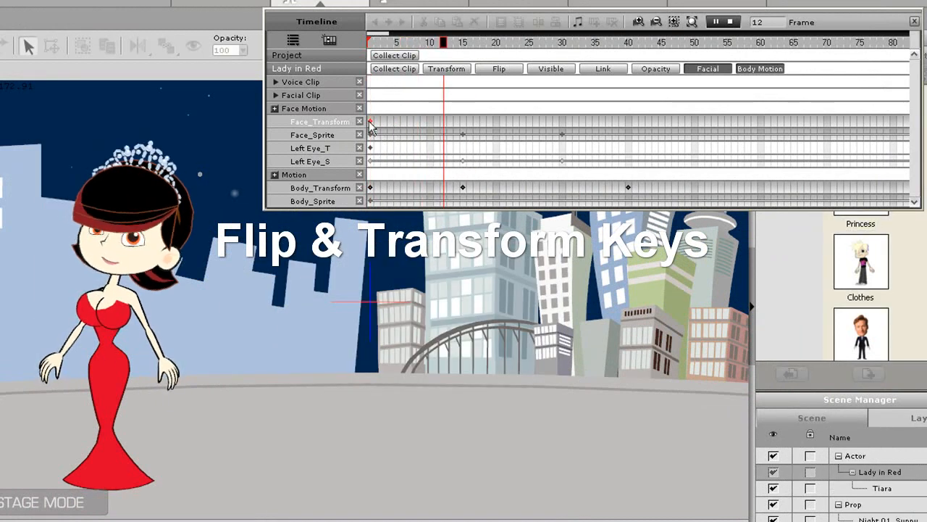
pyautogui.press('space')
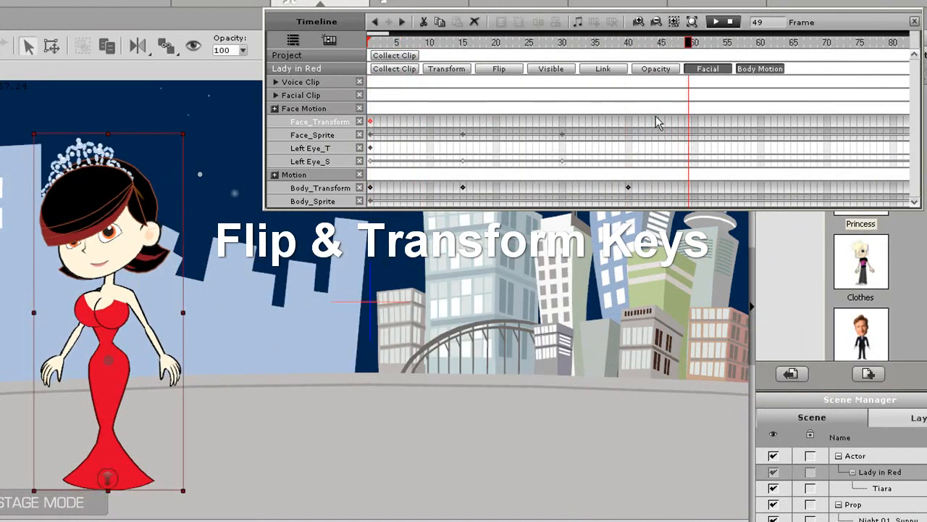
# - Show the Flip track, flip Lady in Red horizontally at frame 50, and play back the animation
pyautogui.click(694, 129)
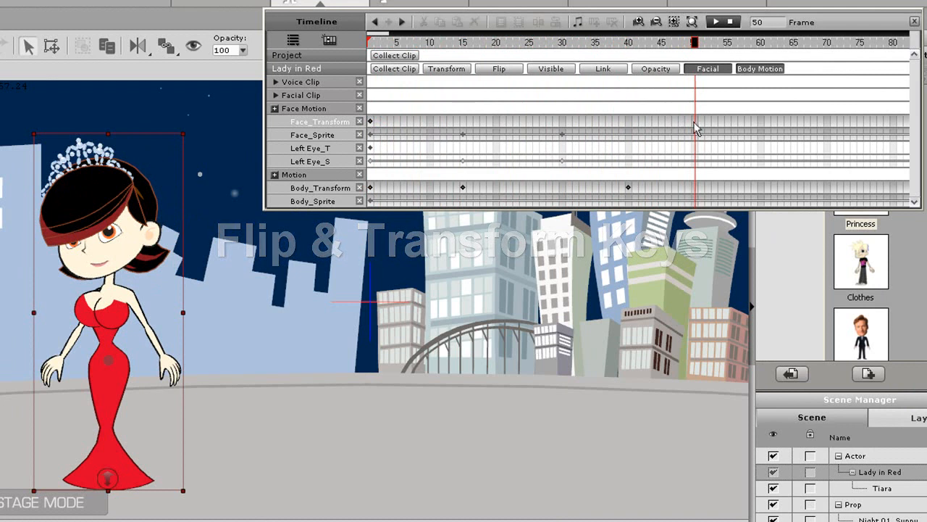
pyautogui.click(500, 70)
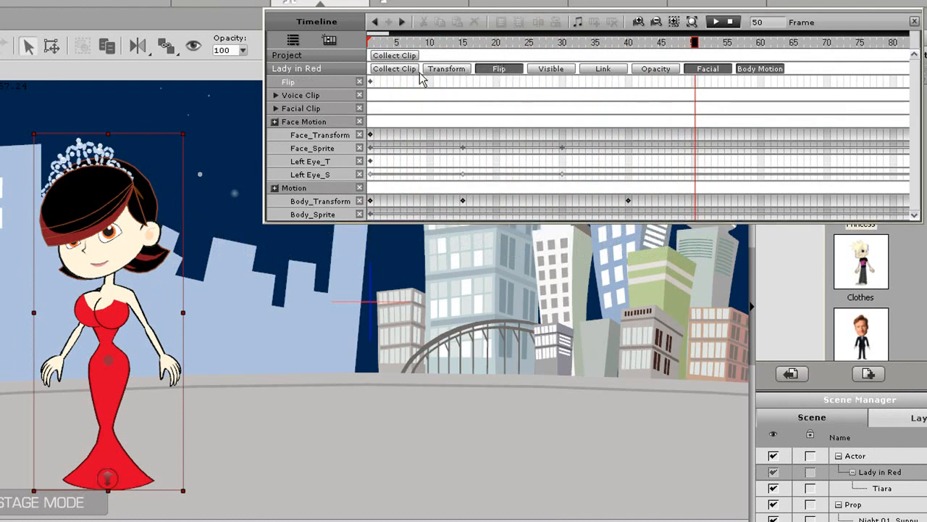
pyautogui.click(138, 48)
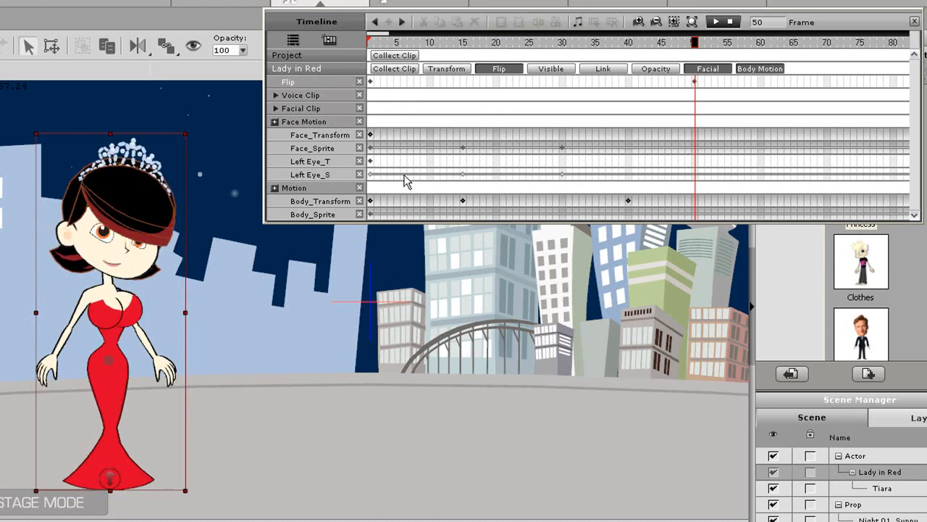
pyautogui.press('space')
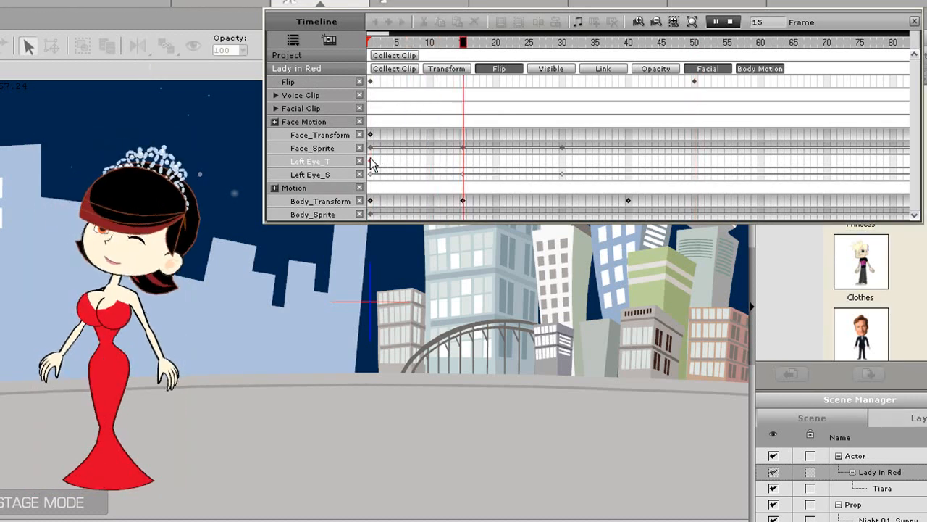
pyautogui.press('space')
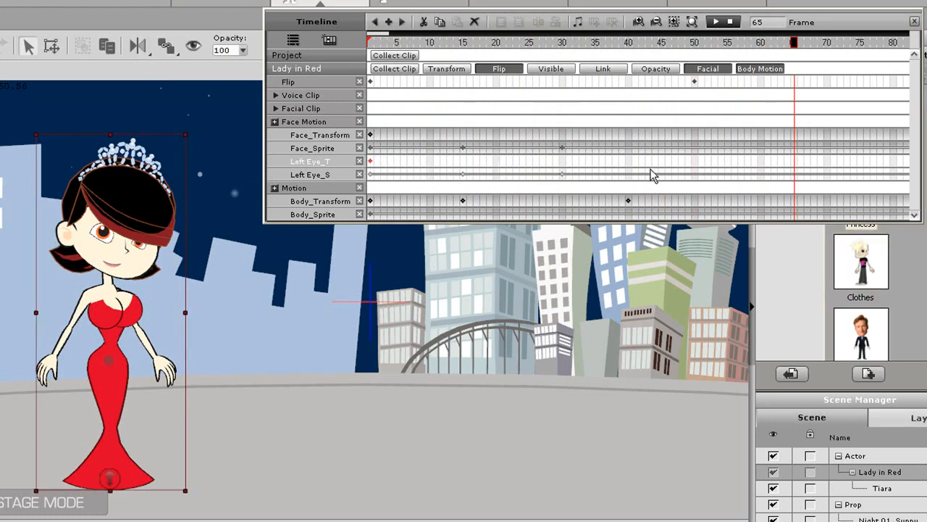
# - Preview the S Walk motion in the Body Puppeteering Panel from frame 53
pyautogui.click(695, 82)
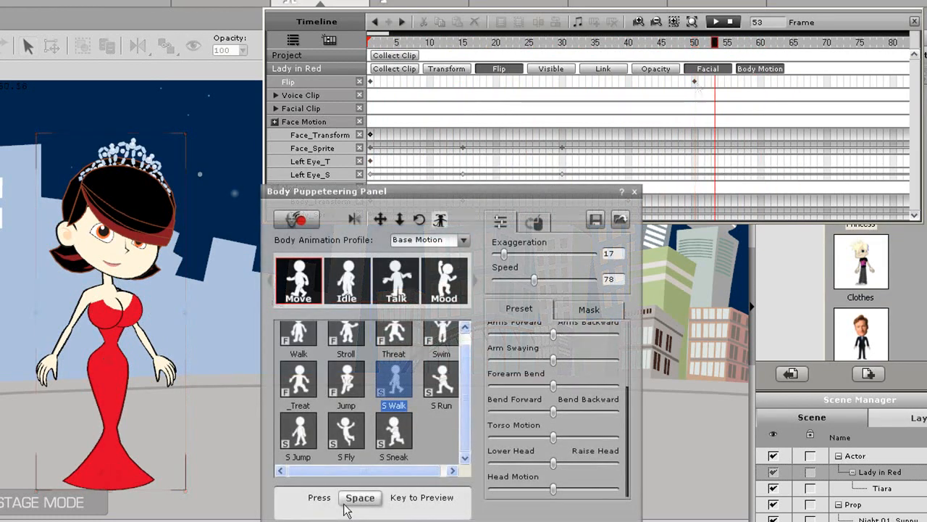
pyautogui.press('space')
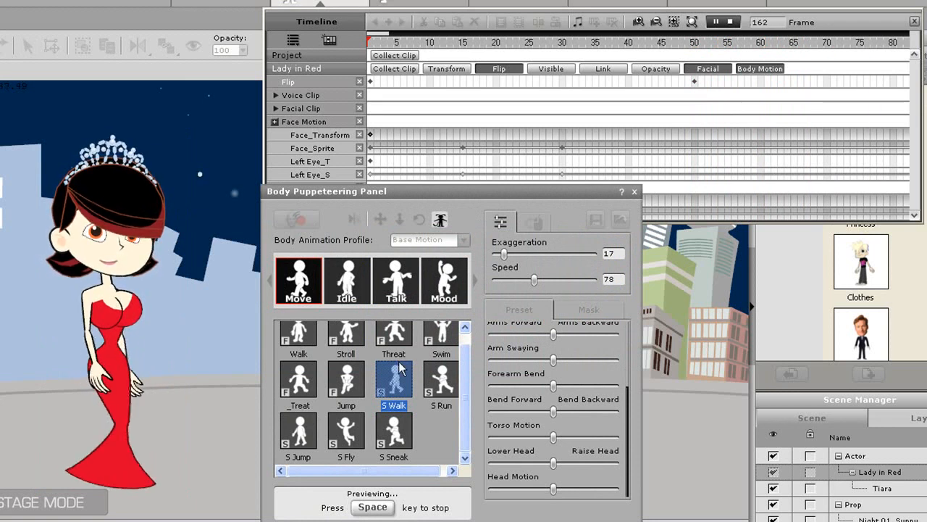
pyautogui.press('space')
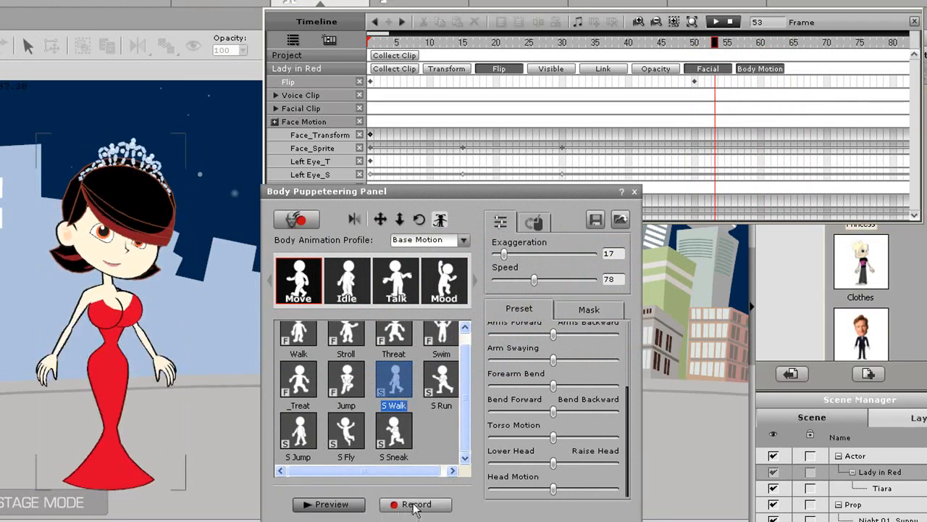
# - Record the S Walk motion for Lady in Red from frame 53 and close the Body Puppeteering Panel
pyautogui.click(418, 504)
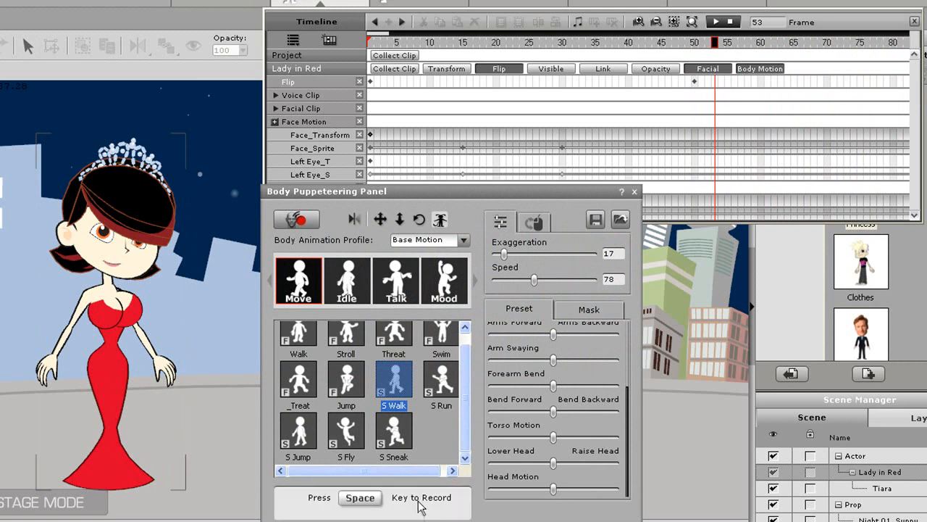
pyautogui.press('space')
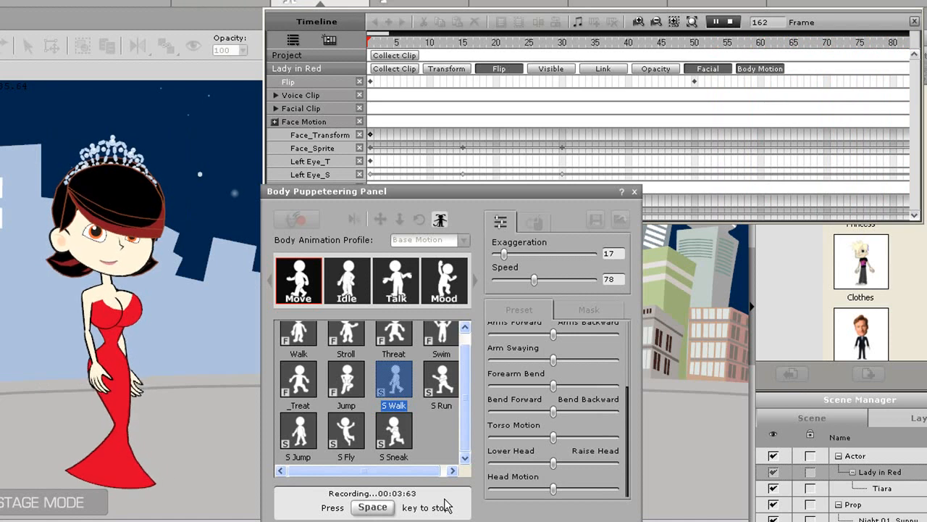
pyautogui.press('space')
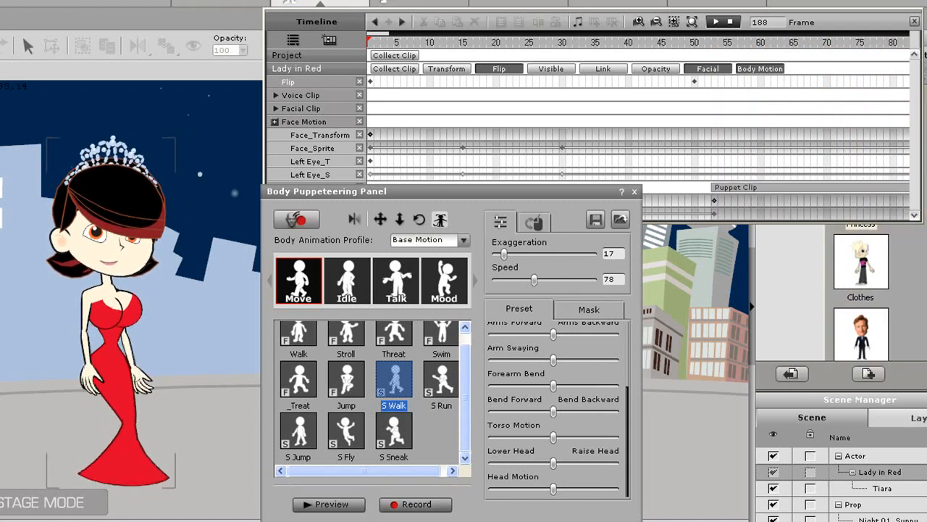
pyautogui.click(635, 191)
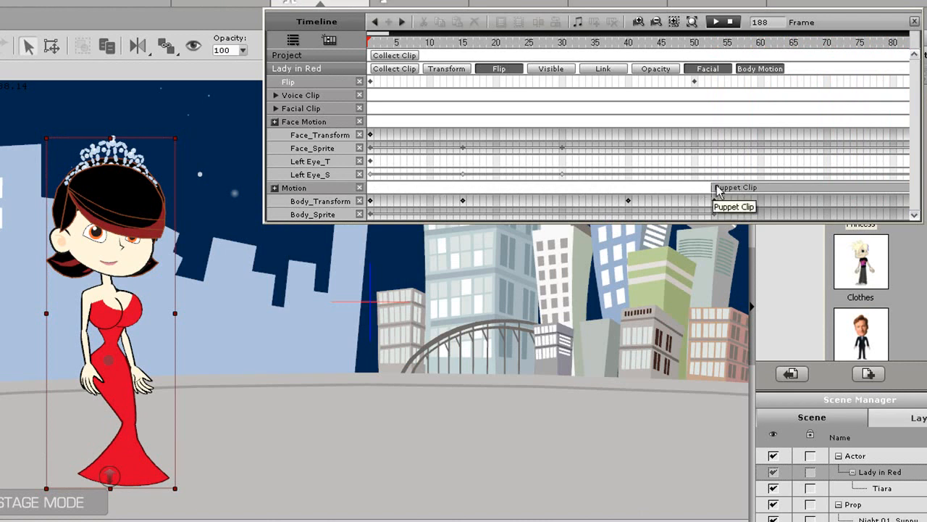
# - Show the Transform track, move Lady in Red across to the right side of the stage at frame 158, and play it back
pyautogui.click(723, 193)
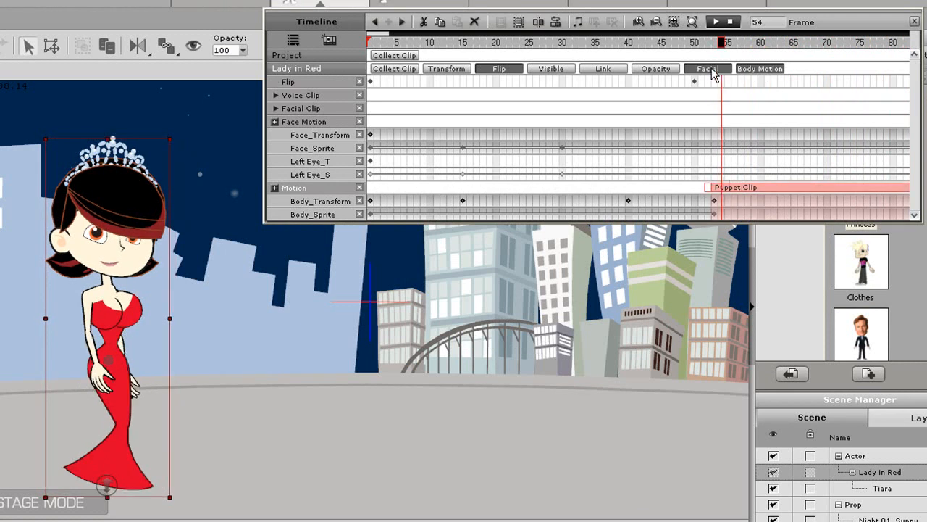
pyautogui.click(709, 41)
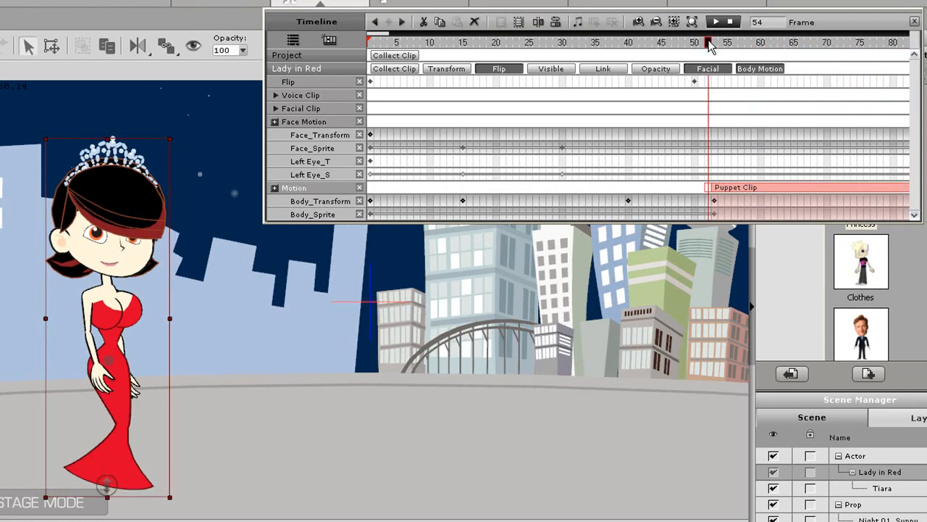
pyautogui.click(656, 23)
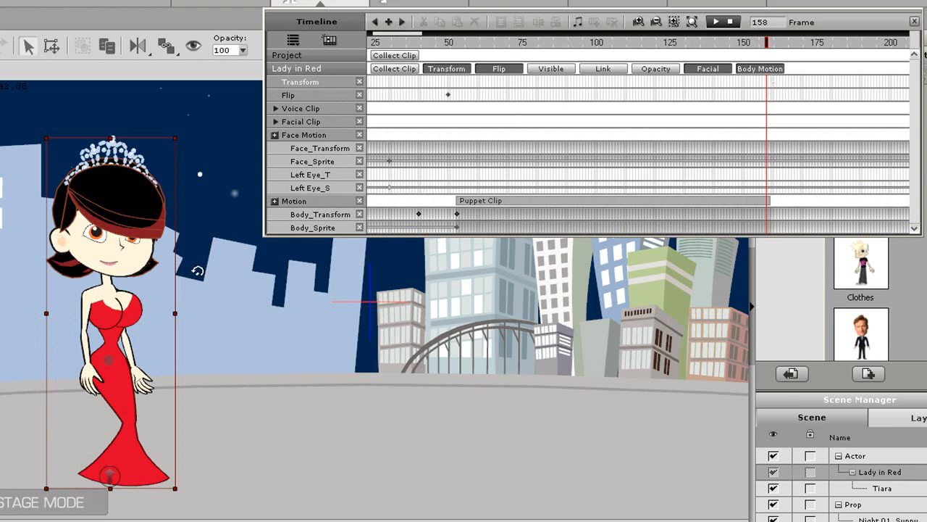
pyautogui.moveTo(115, 329); pyautogui.dragTo(617, 327)
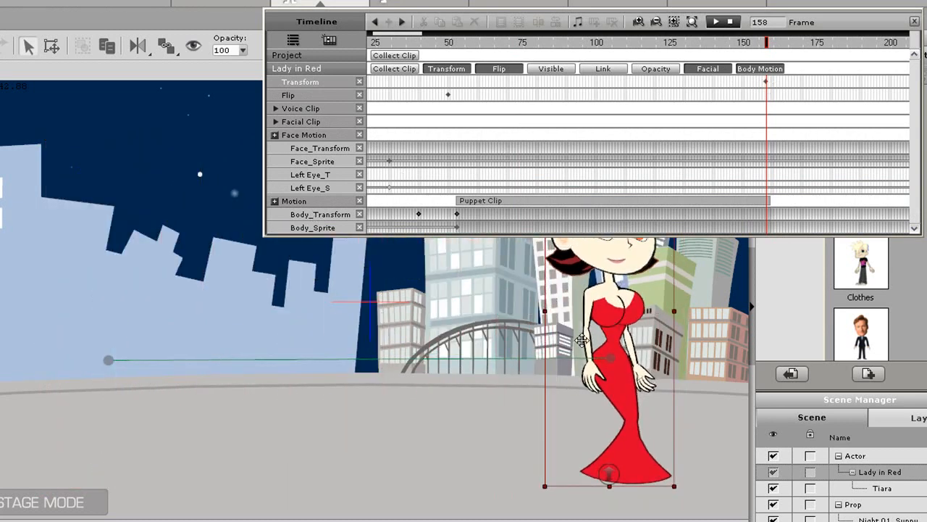
pyautogui.press('space')
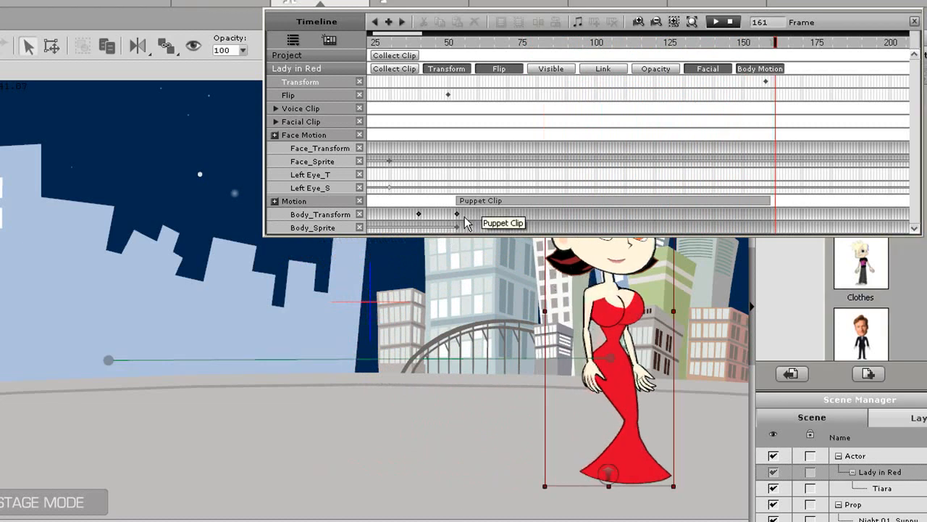
# - Copy the frame 1 Transform key and paste it at frame 53, where the Puppet Clip starts
pyautogui.moveTo(414, 37); pyautogui.dragTo(384, 38)
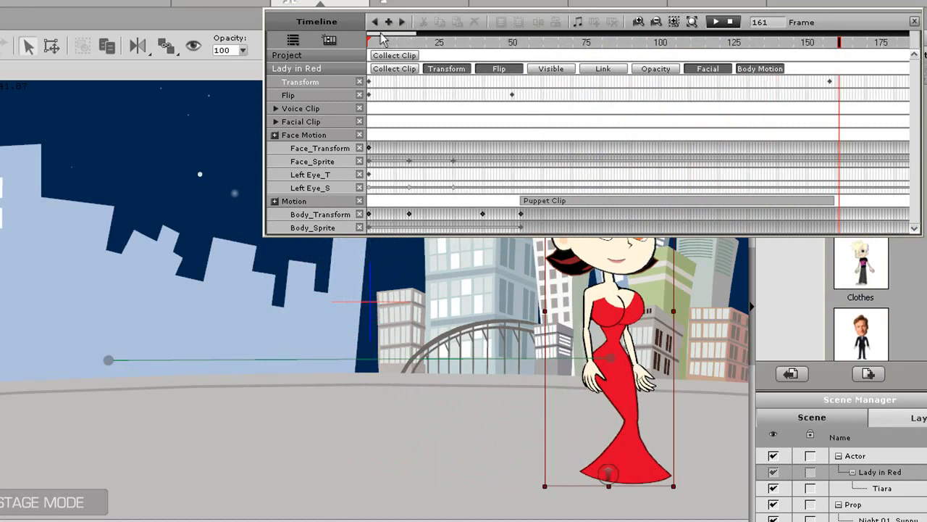
pyautogui.click(369, 83)
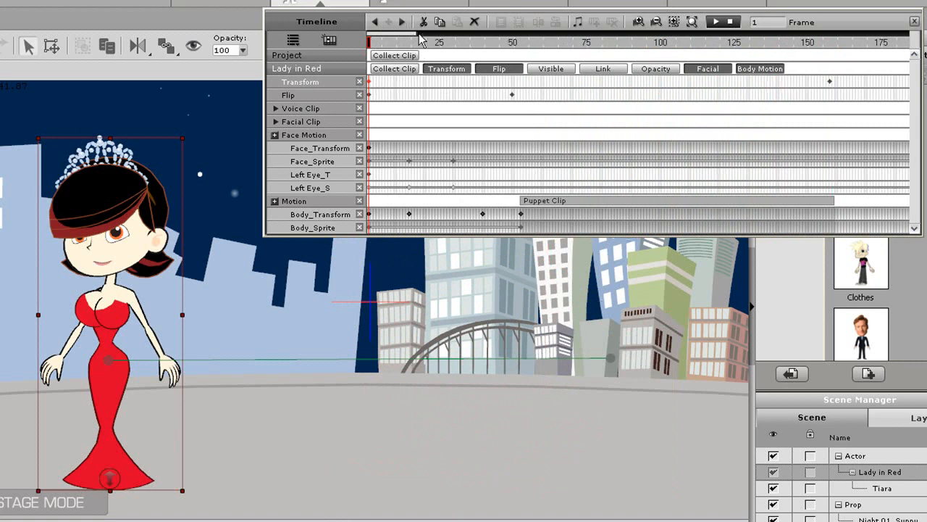
pyautogui.click(440, 23)
pyautogui.moveTo(524, 82); pyautogui.dragTo(518, 82)
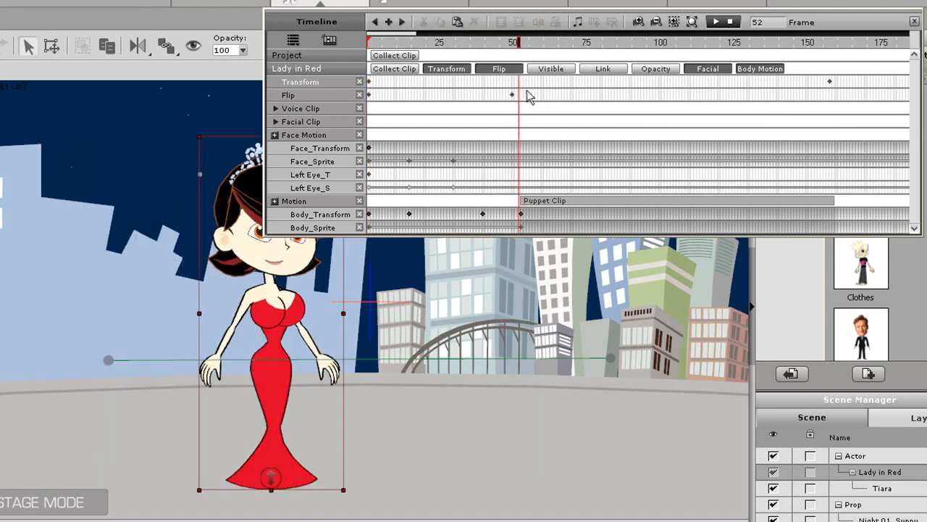
pyautogui.press('Right')
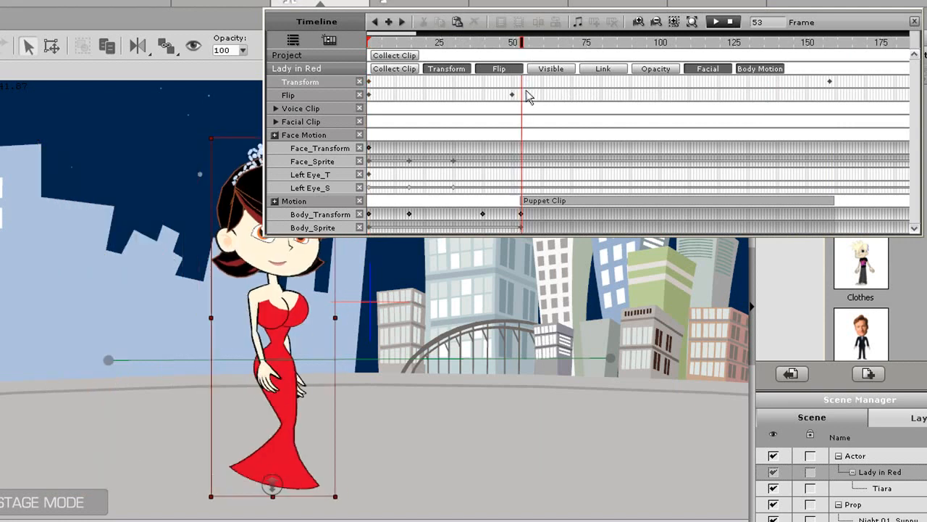
pyautogui.hotkey('ctrl', 'v')
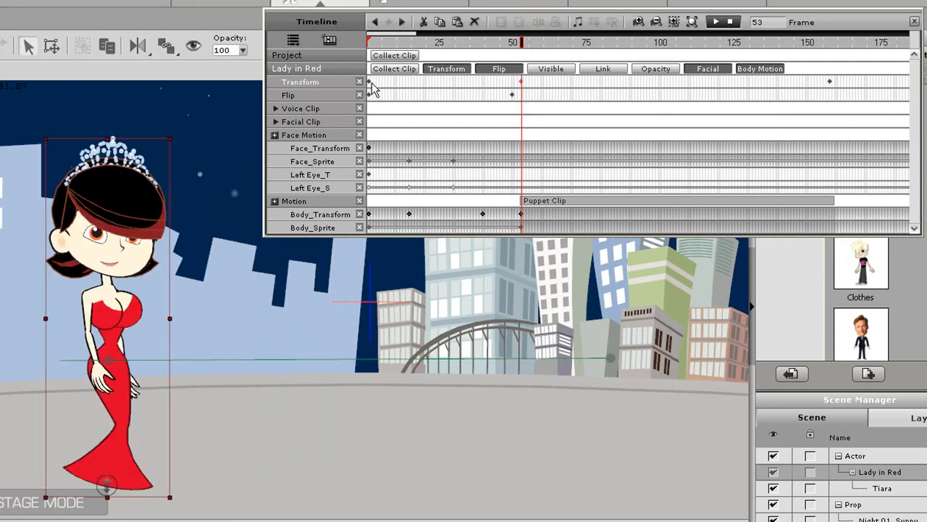
# - Set Lady in Red's frame 53 Transform key to the sharp-cornered transition in Object Transform and play the animation back
pyautogui.press('space')
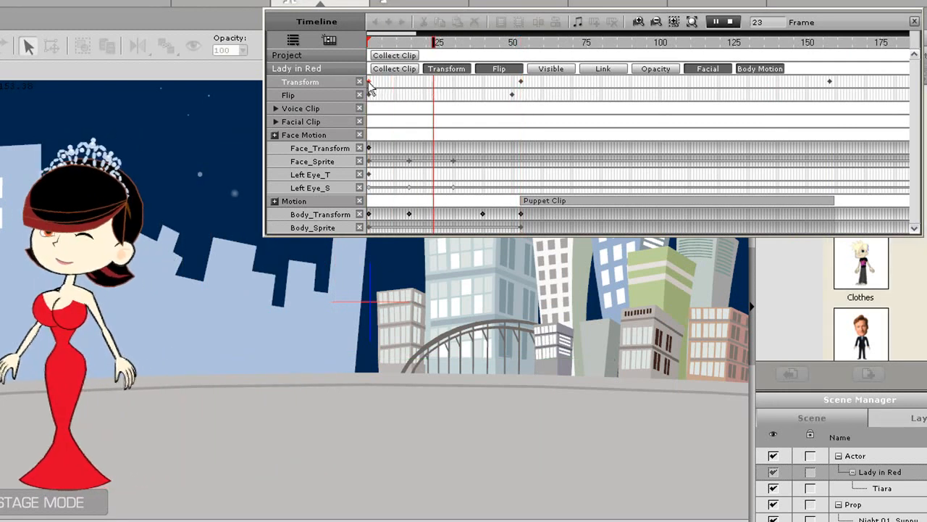
pyautogui.press('space')
pyautogui.click(521, 82)
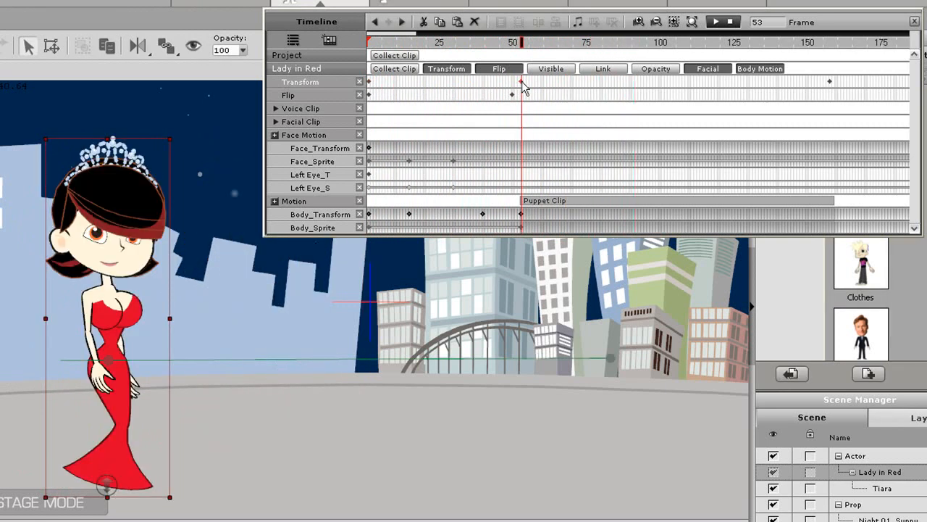
pyautogui.press('r')
pyautogui.moveTo(857, 378); pyautogui.dragTo(535, 255)
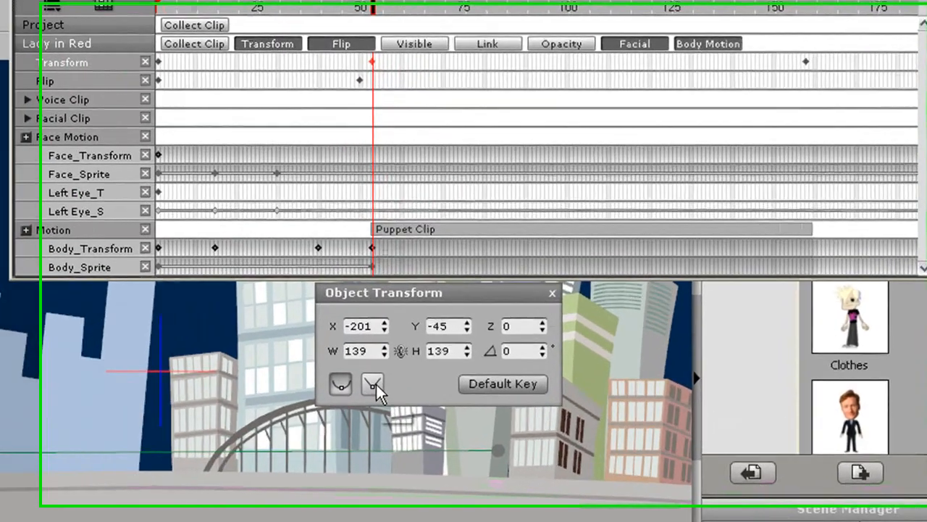
pyautogui.click(523, 310)
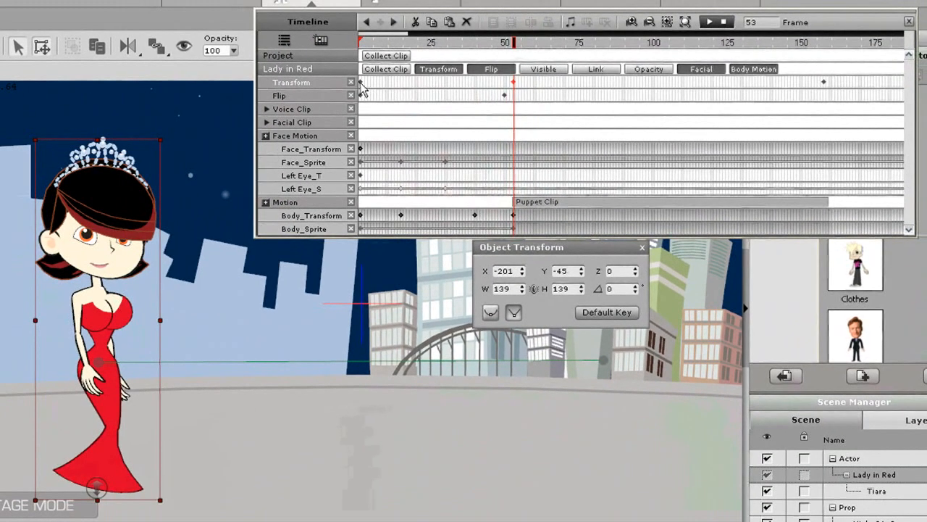
pyautogui.click(184, 65)
pyautogui.press('space')
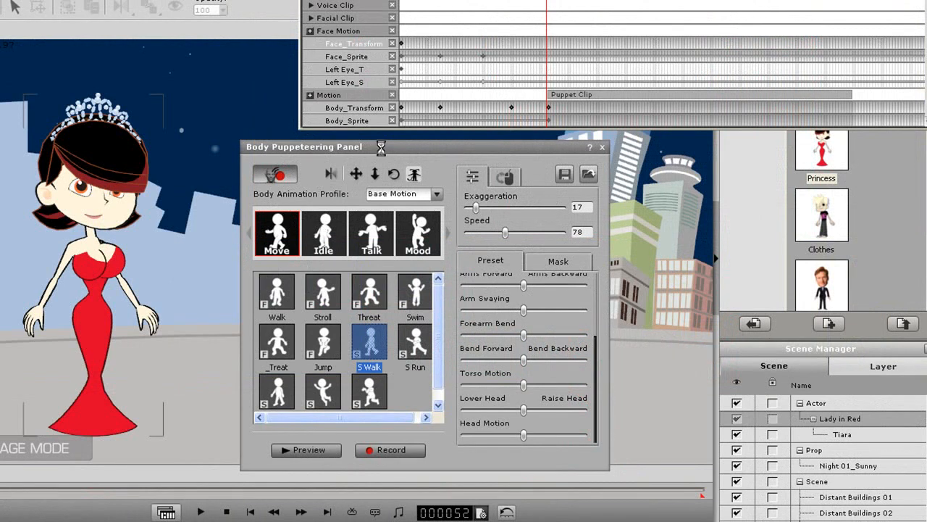
# - Preview the 4_Attractive profile with the second Full Face Control preset in the Face Puppeteering Panel
pyautogui.moveTo(385, 147); pyautogui.dragTo(697, 252)
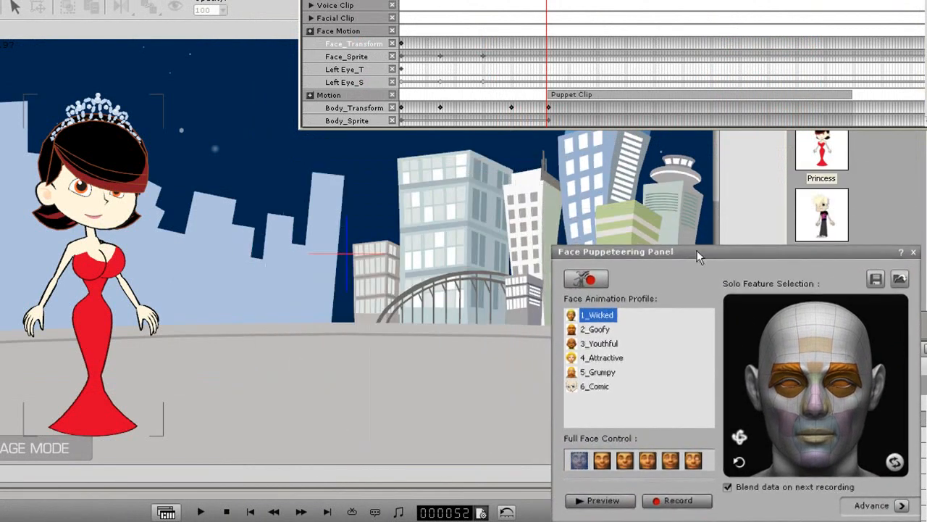
pyautogui.click(600, 358)
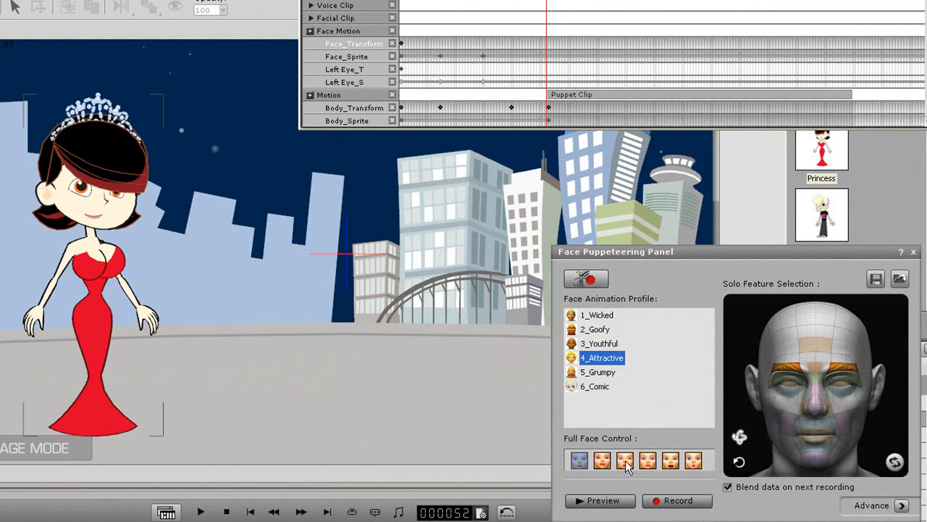
pyautogui.click(602, 462)
pyautogui.press('space')
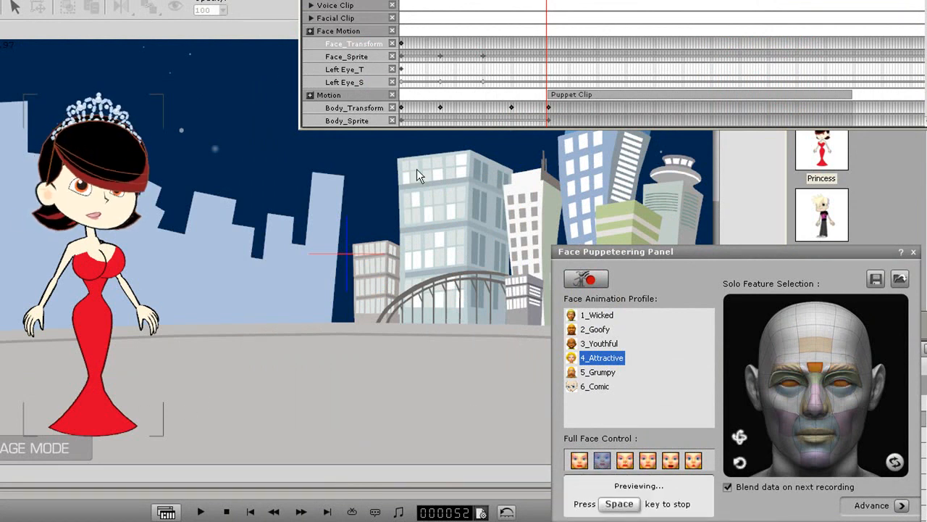
pyautogui.press('space')
# - Preview and record the 3_Youthful profile with the second Full Face Control preset for Lady in Red, and play it back
pyautogui.click(600, 347)
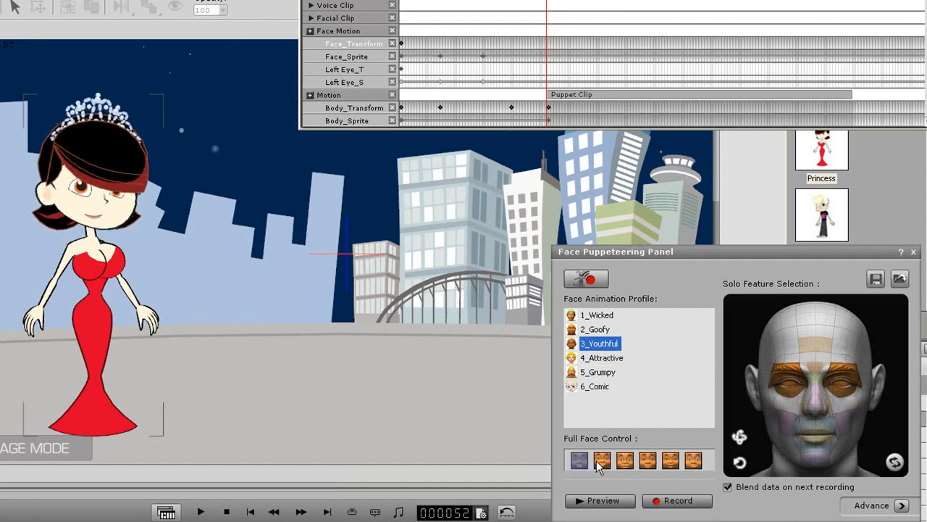
pyautogui.press('space')
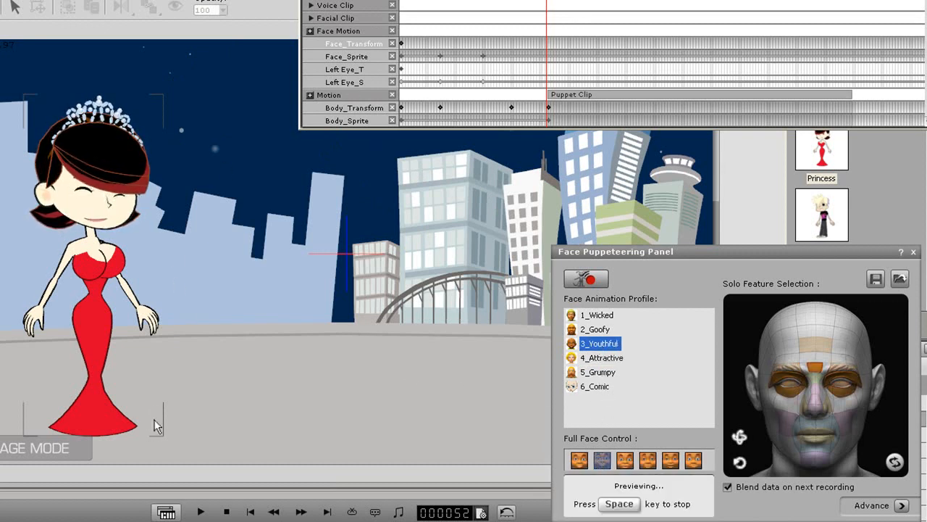
pyautogui.click(666, 492)
pyautogui.press('space')
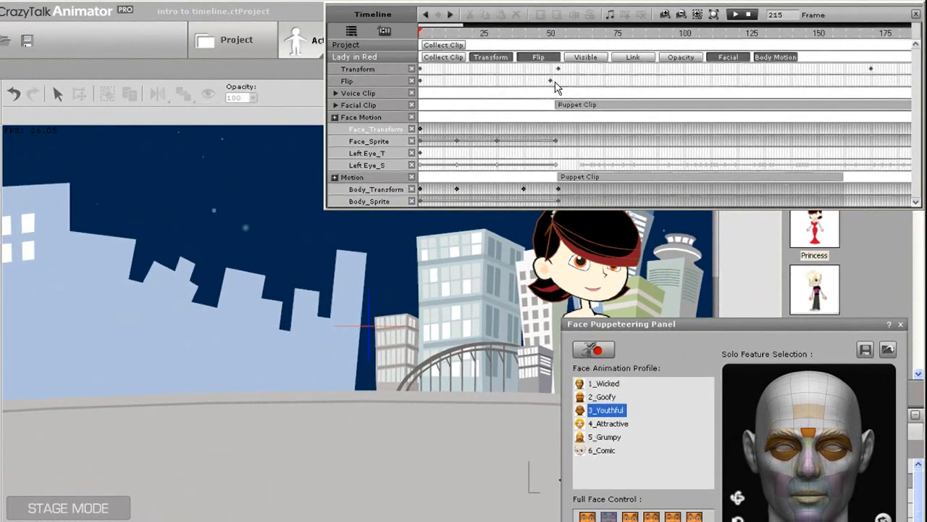
pyautogui.click(355, 126)
pyautogui.press('space')
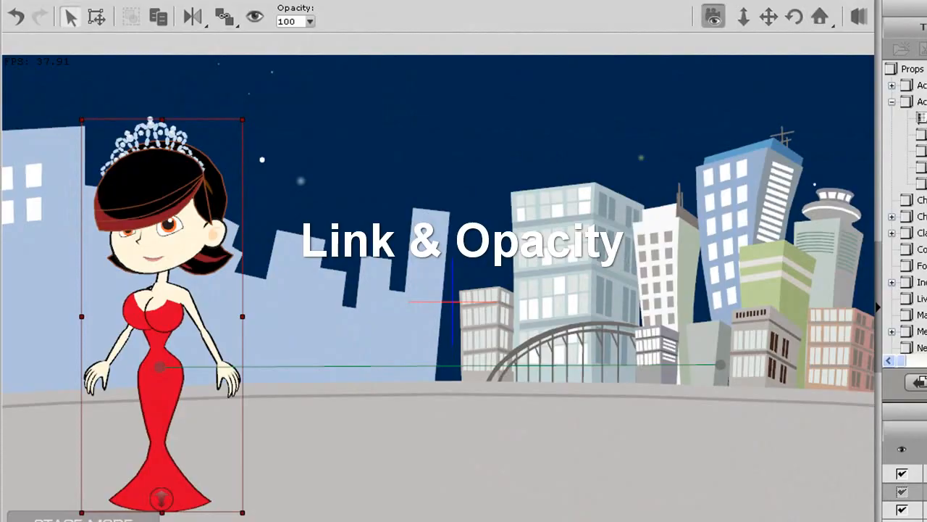
# - Place the Single Glow 01 prop on Lady in Red's hair beside the tiara and play the scene back
pyautogui.moveTo(905, 181); pyautogui.dragTo(192, 168)
pyautogui.moveTo(161, 195); pyautogui.dragTo(197, 166)
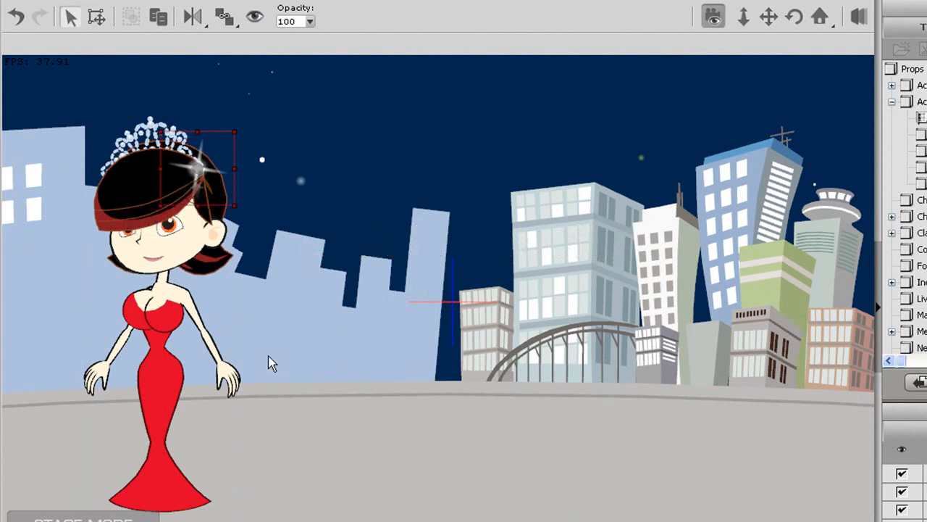
pyautogui.press('space')
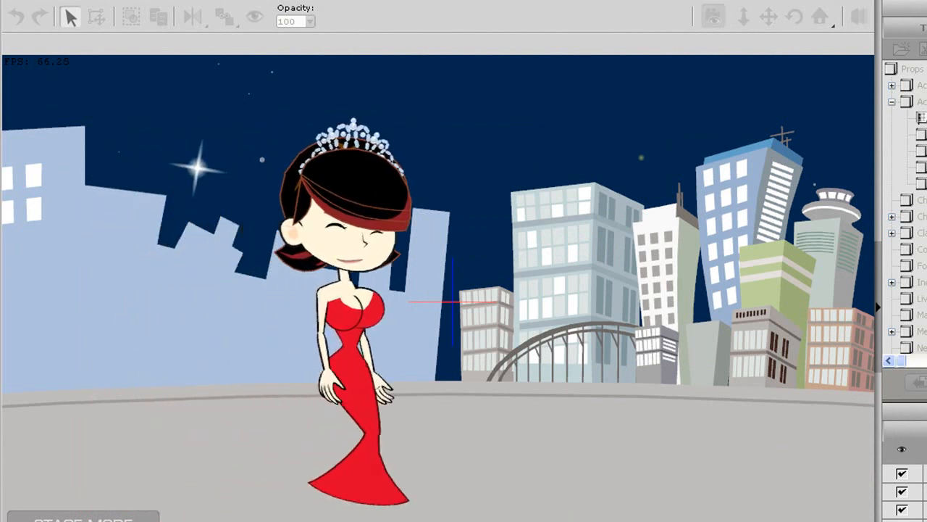
pyautogui.press('space')
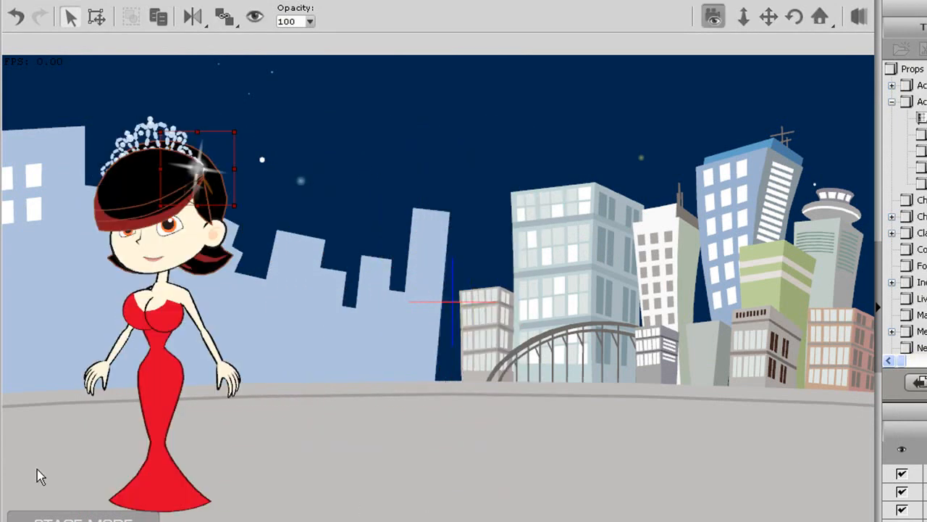
# - Adjust the Single Glow 01 prop's position beside the tiara and link it to the Tiara
pyautogui.moveTo(205, 173); pyautogui.dragTo(208, 171)
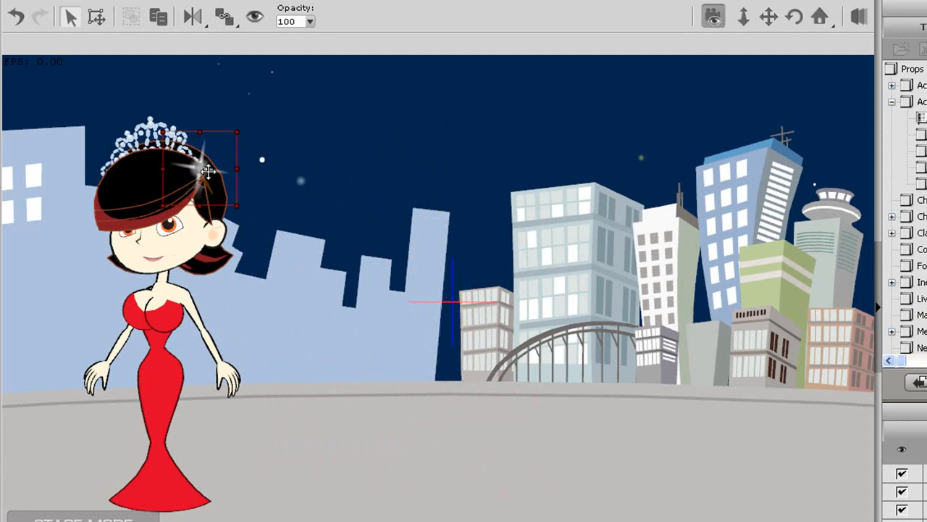
pyautogui.click(231, 20)
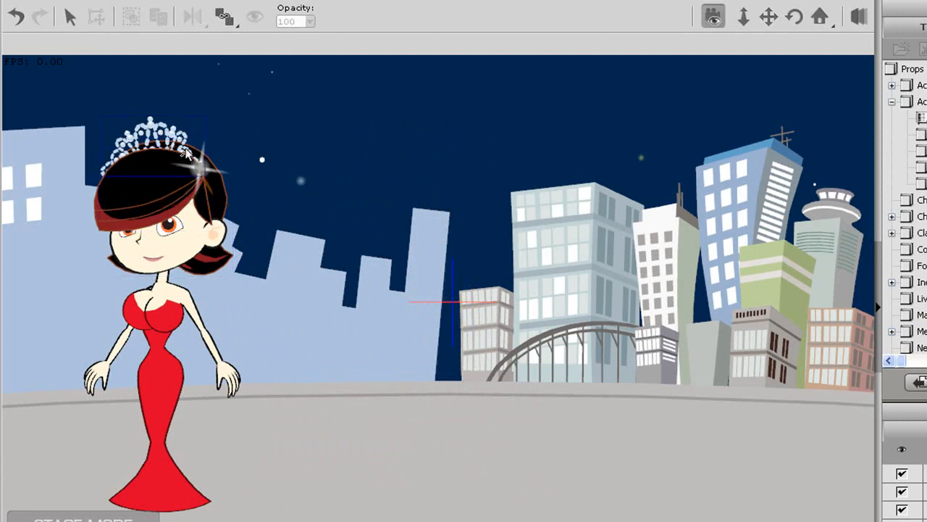
pyautogui.click(186, 150)
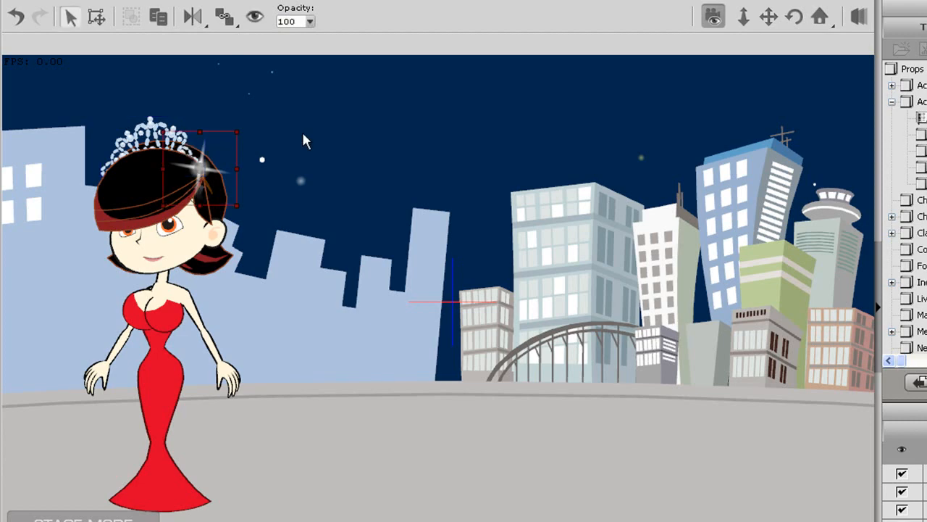
# - Open the timeline and hide Lady in Red's Face_Transform, Face_Sprite, Left Eye_T, Left Eye_S, Body_Transform and Body_Sprite tracks
pyautogui.press('F3')
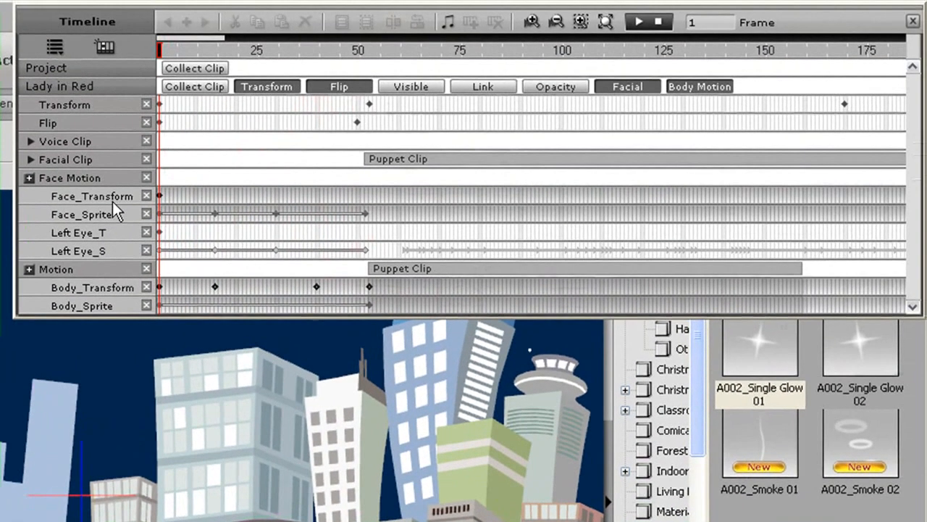
pyautogui.click(147, 195)
pyautogui.click(147, 195)
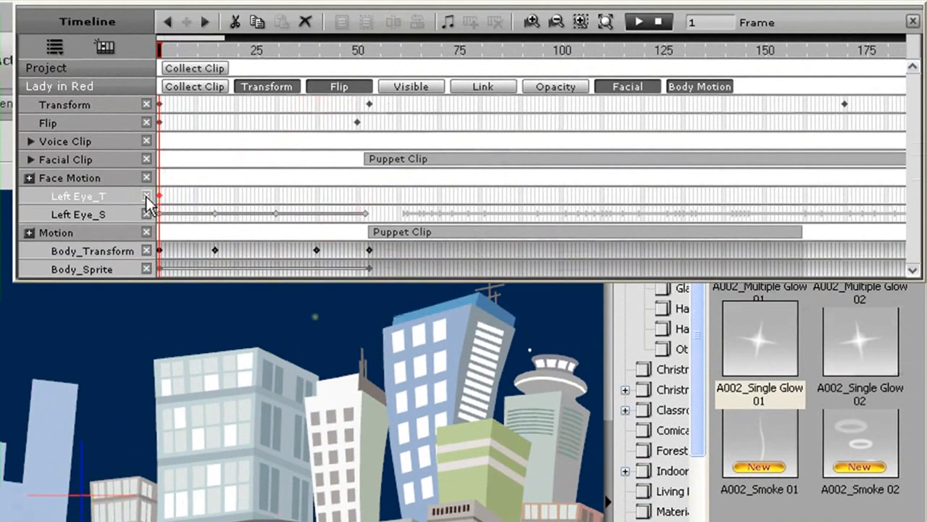
pyautogui.click(146, 195)
pyautogui.click(146, 196)
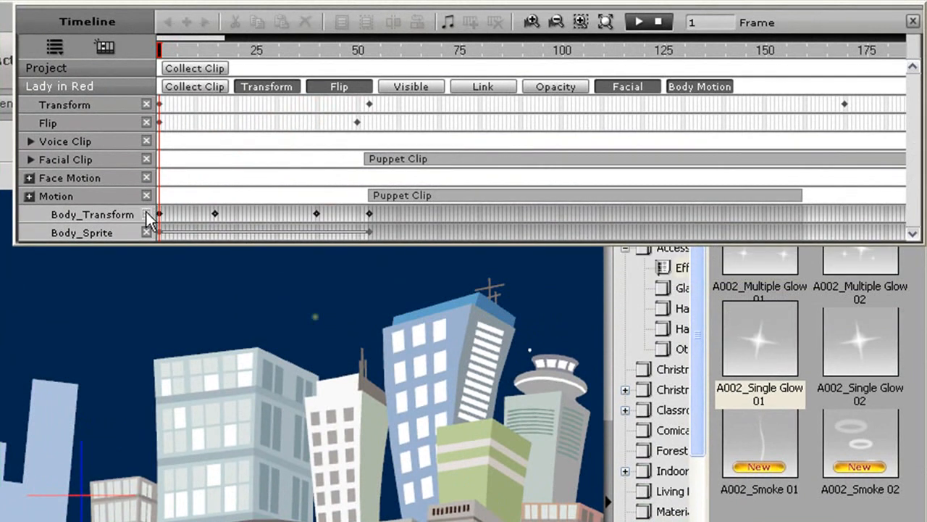
pyautogui.click(147, 214)
pyautogui.click(146, 214)
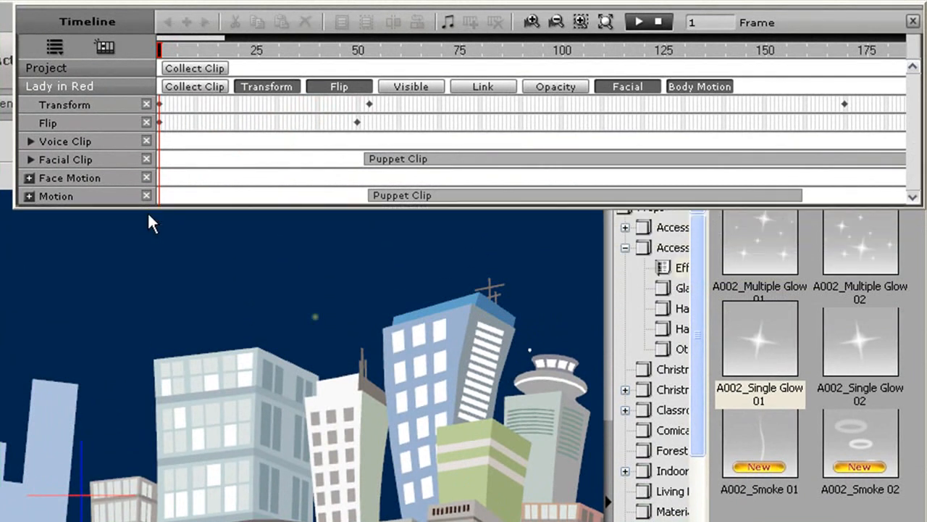
# - Add the Single Glow 01 prop to the timeline and show its Link, Opacity and Visible tracks
pyautogui.click(55, 48)
pyautogui.click(67, 139)
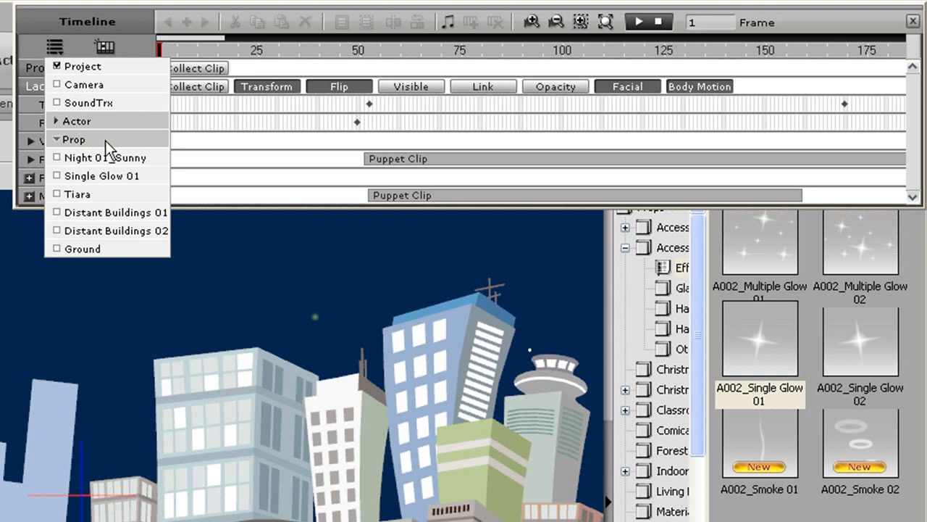
pyautogui.click(58, 176)
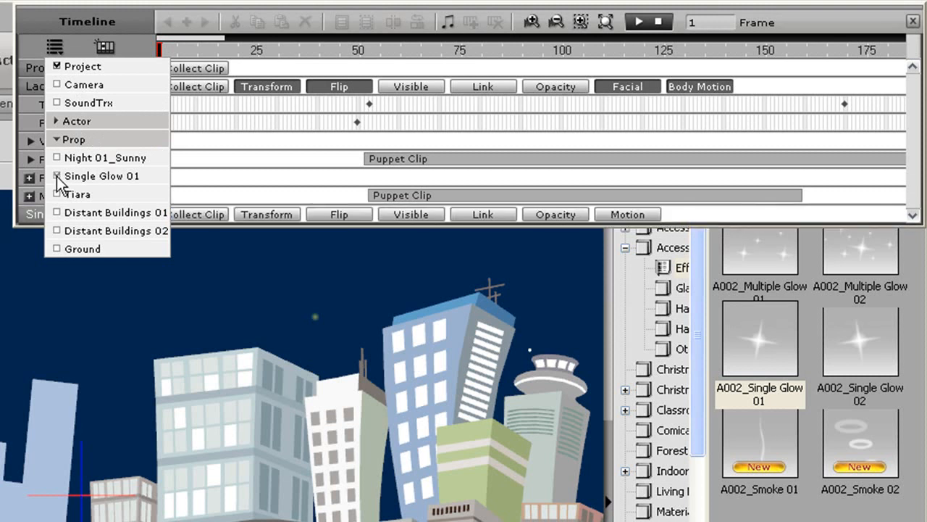
pyautogui.click(340, 216)
pyautogui.click(479, 212)
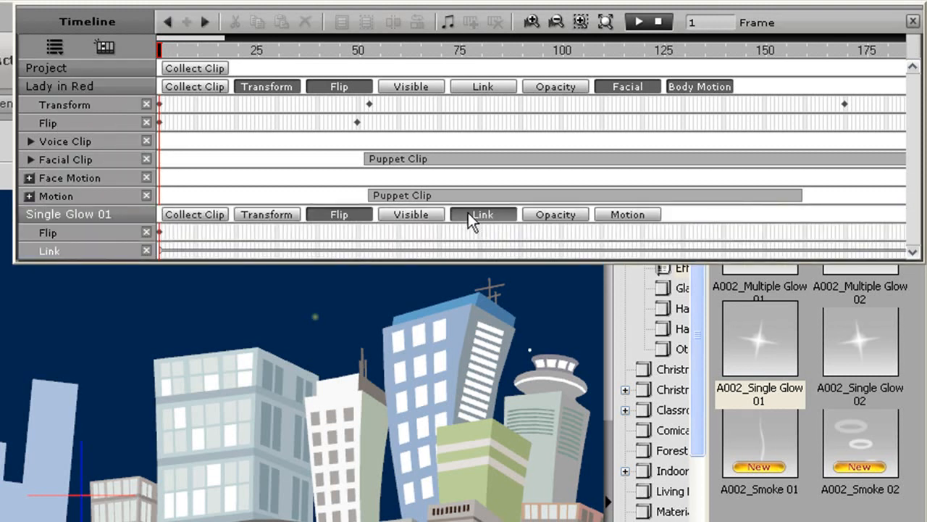
pyautogui.click(159, 250)
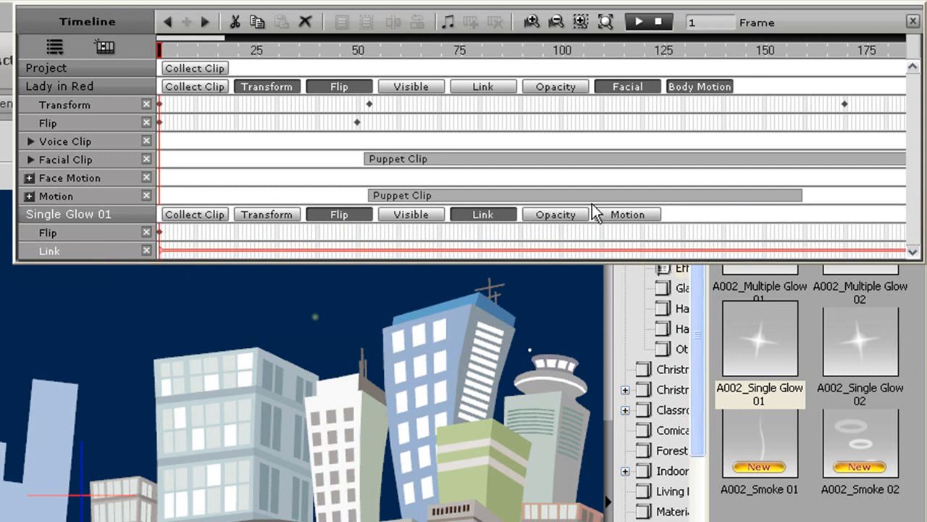
pyautogui.click(349, 213)
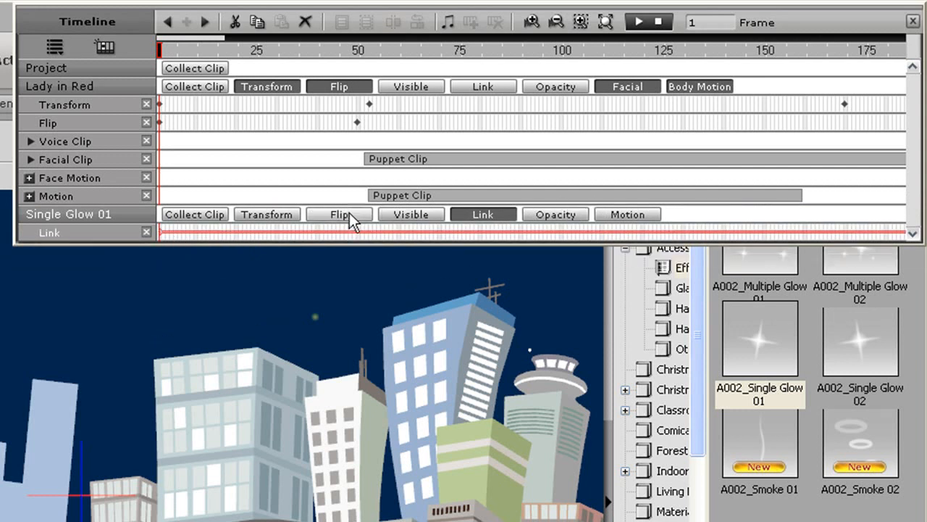
pyautogui.click(564, 213)
pyautogui.click(408, 214)
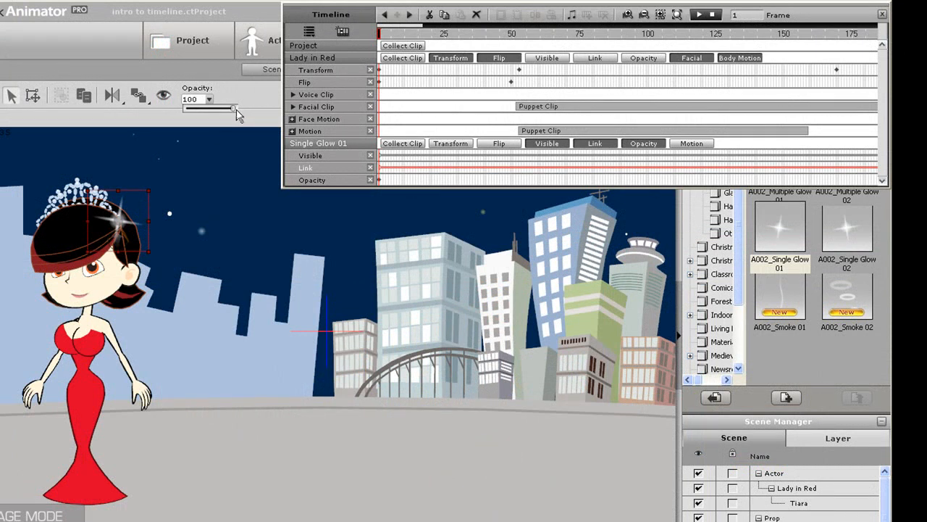
# - Set Single Glow 01's opacity to 0 at frame 1 and play the animation back
pyautogui.moveTo(233, 108); pyautogui.dragTo(135, 105)
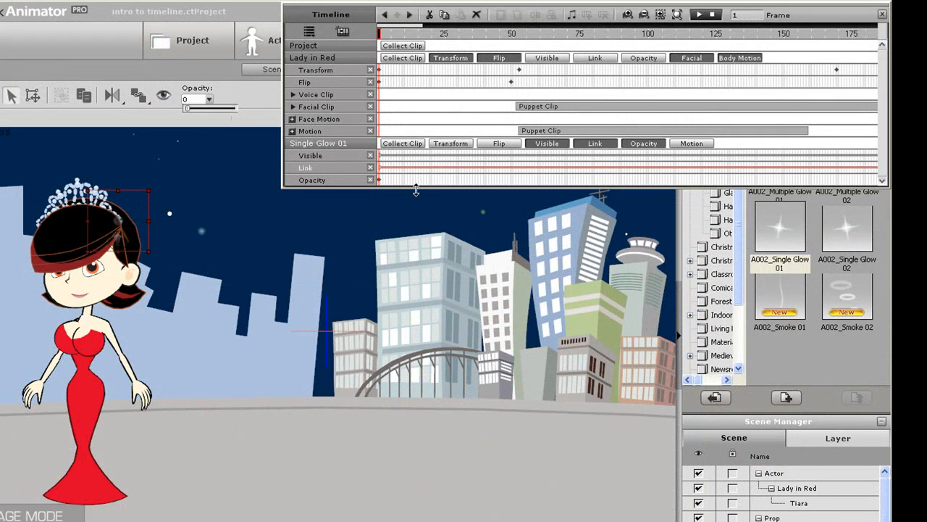
pyautogui.click(381, 179)
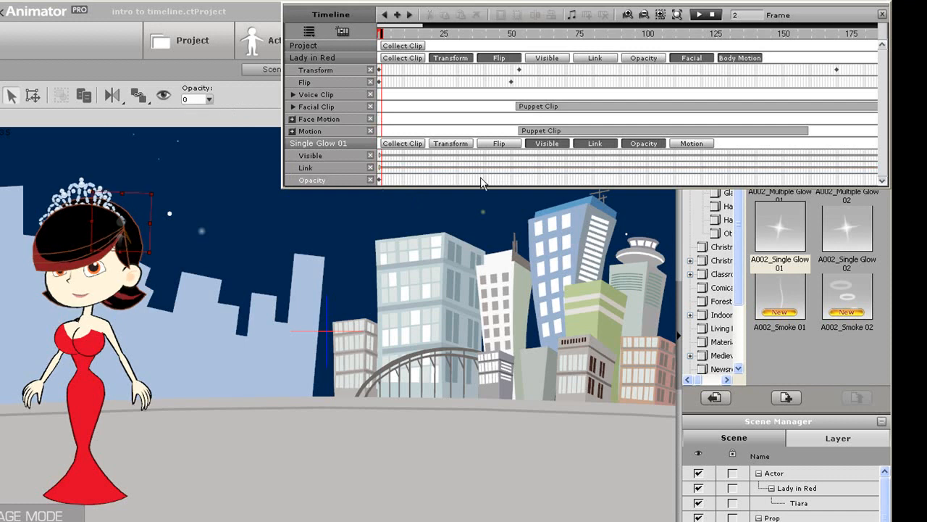
pyautogui.press('space')
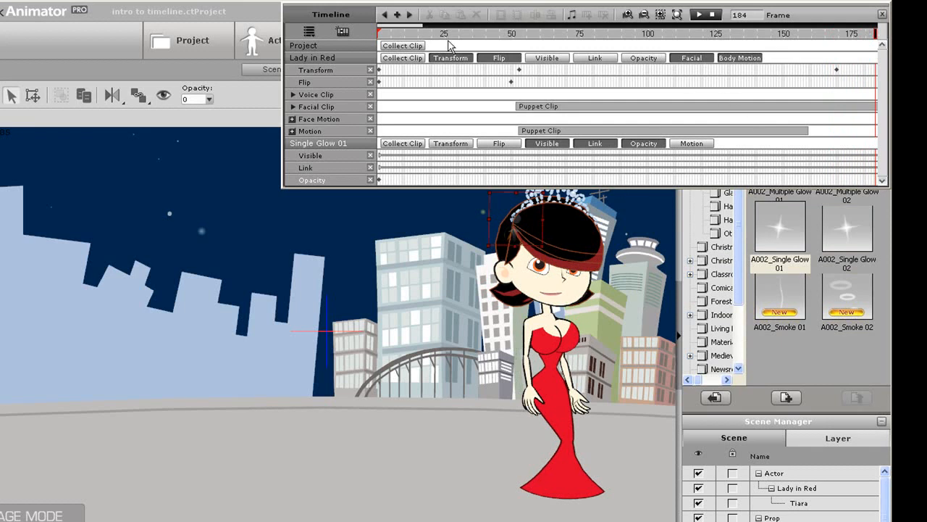
# - Key Single Glow 01's opacity at 2 on frame 180 and at 100 on frame 200
pyautogui.moveTo(410, 25); pyautogui.dragTo(427, 26)
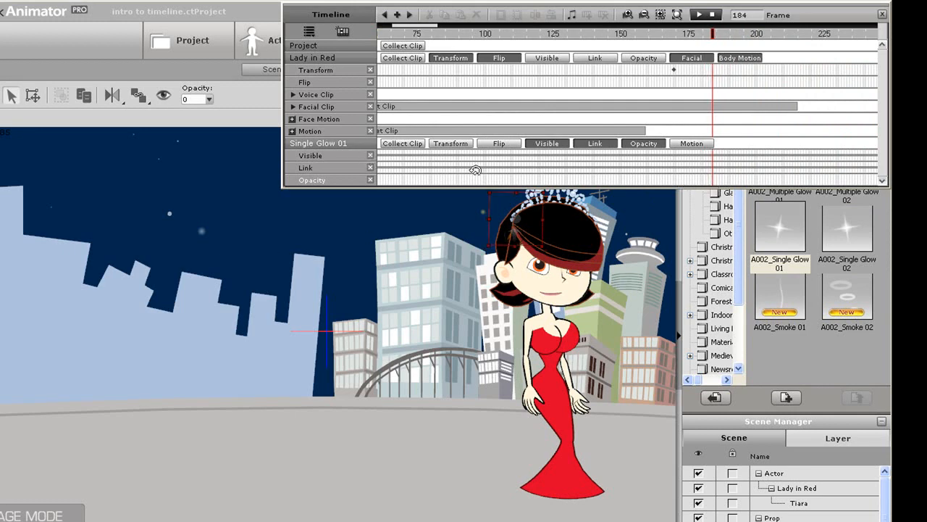
pyautogui.click(702, 182)
pyautogui.click(210, 99)
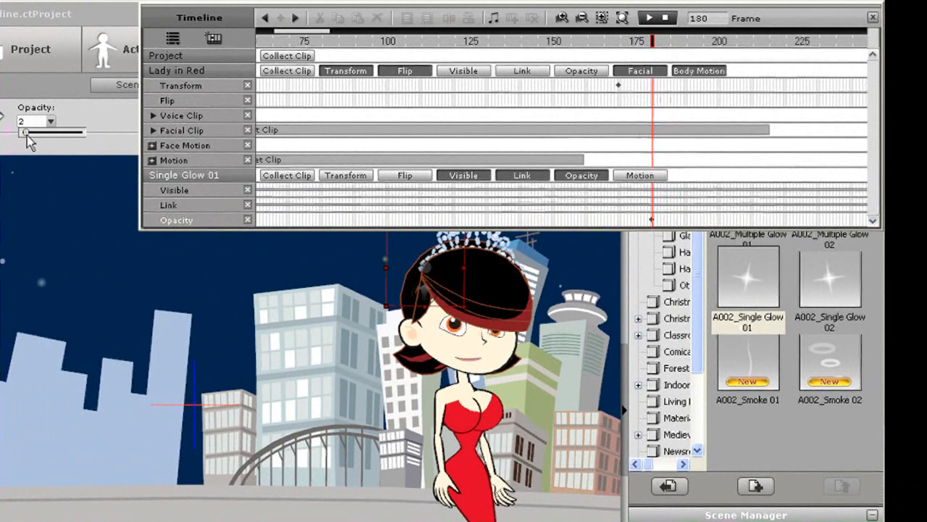
pyautogui.click(720, 221)
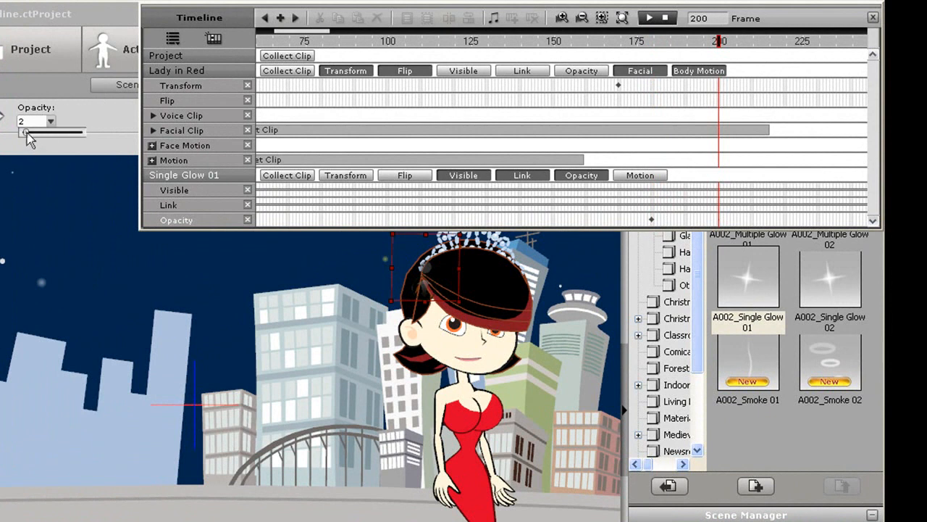
pyautogui.moveTo(26, 133); pyautogui.dragTo(103, 136)
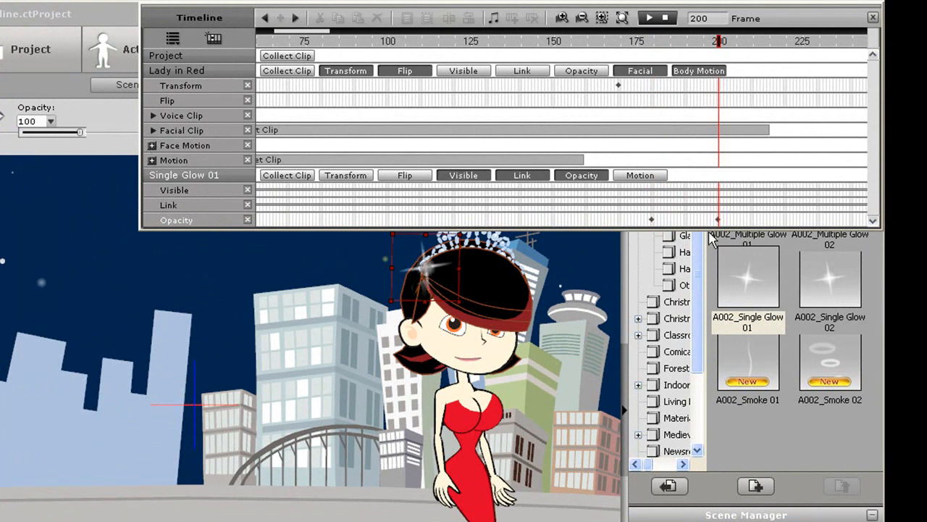
# - Key Single Glow 01's opacity at 96 on frame 230 and at 0 on frame 240
pyautogui.click(819, 221)
pyautogui.click(50, 122)
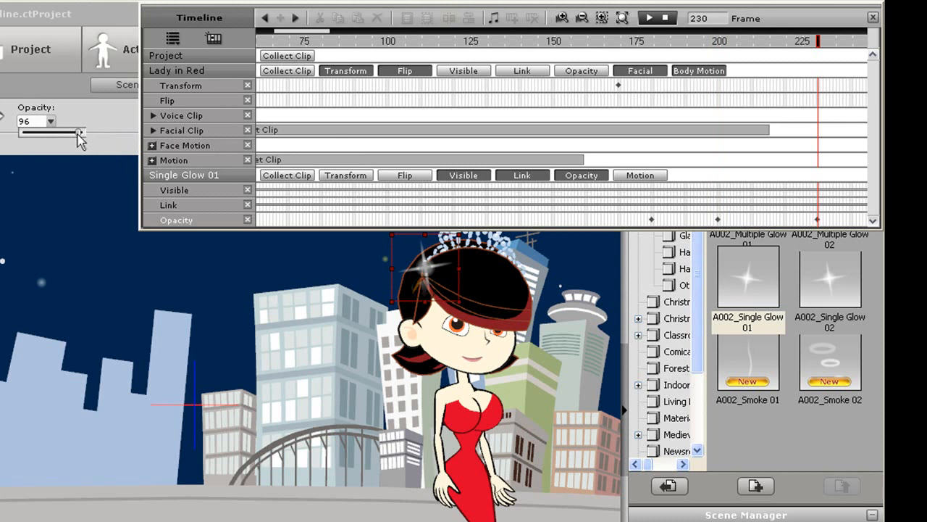
pyautogui.click(851, 221)
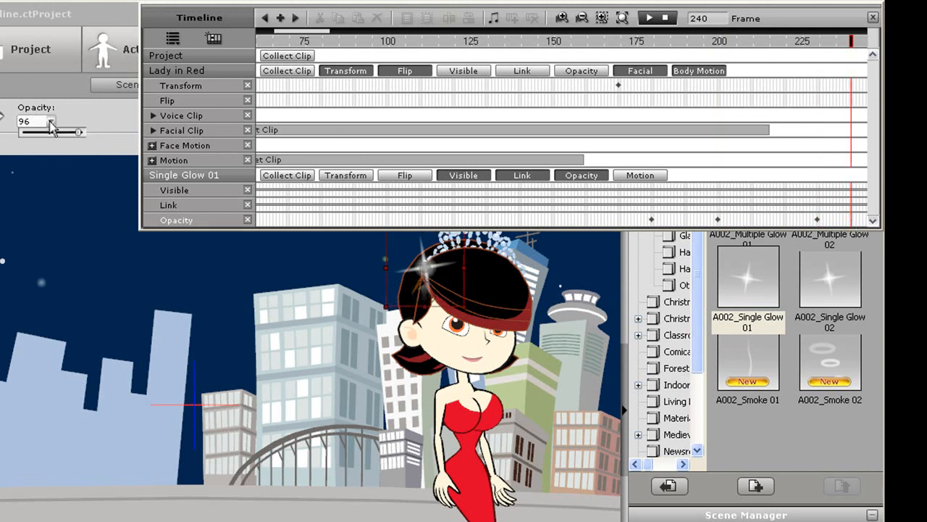
pyautogui.moveTo(78, 133); pyautogui.dragTo(22, 133)
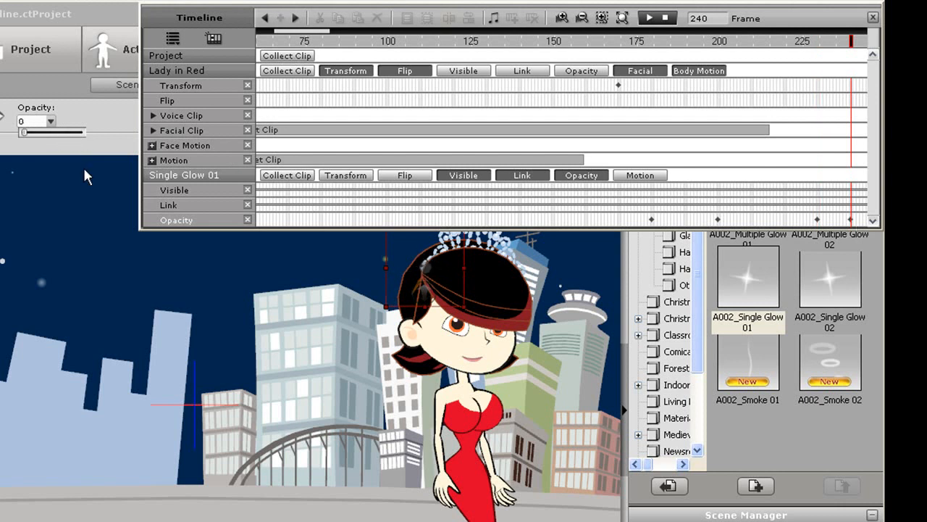
# - Play the animation back across Single Glow 01's opacity keys and again from frame 1 to check the fade
pyautogui.click(623, 220)
pyautogui.press('space')
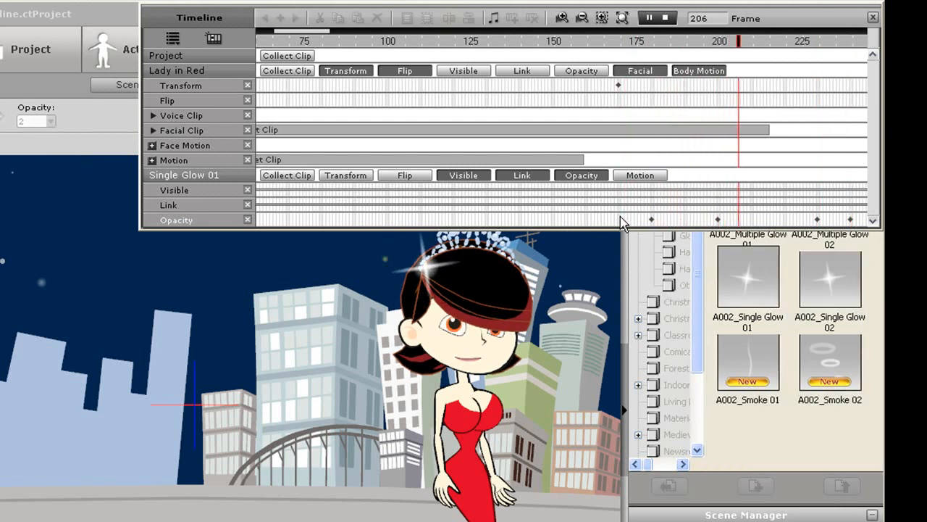
pyautogui.press('space')
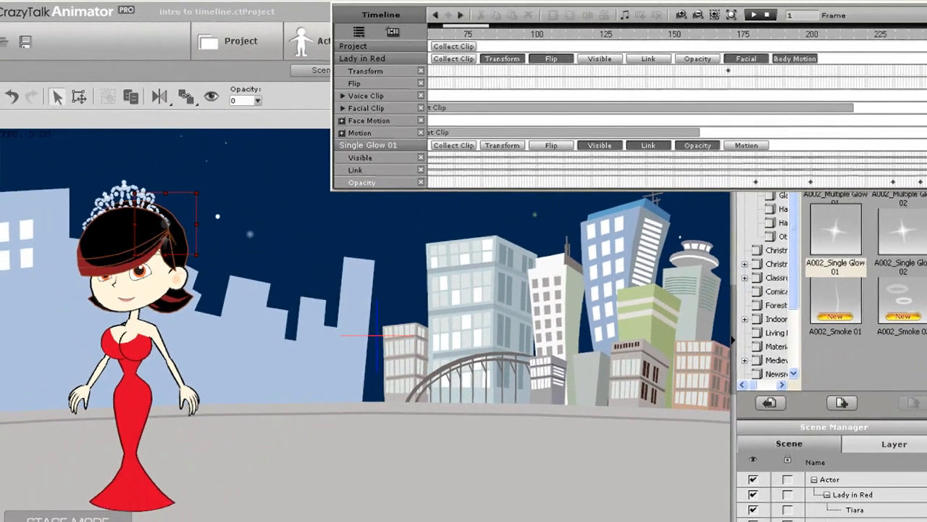
pyautogui.press('space')
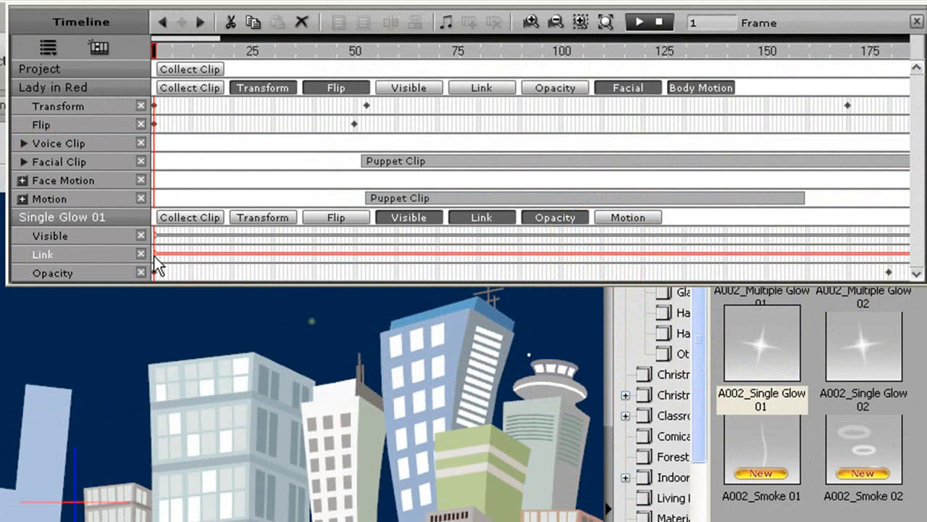
# - Delete Single Glow 01's Link key at frame 1 and play the animation back
pyautogui.press('Delete')
pyautogui.press('space')
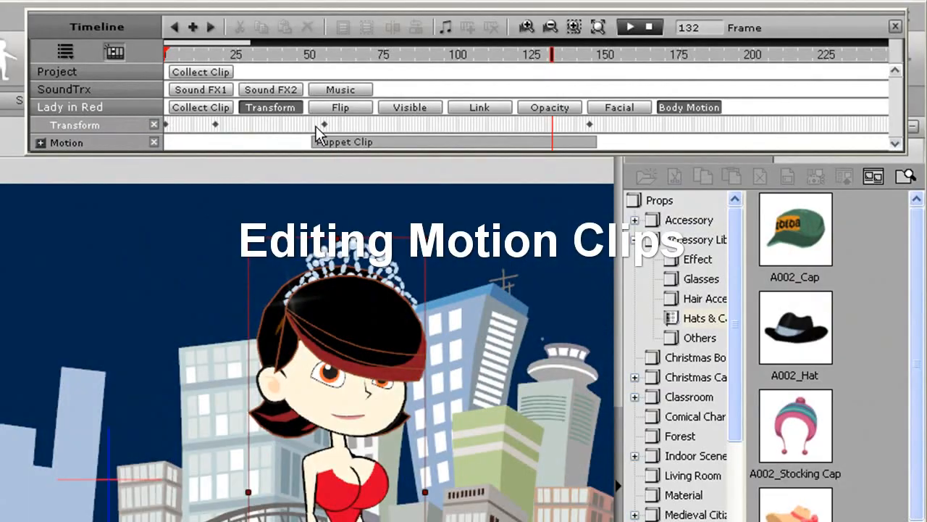
# - Shorten Lady in Red's Puppet Clip on the Motion track to end at about frame 91 and play it from frame 50
pyautogui.click(310, 124)
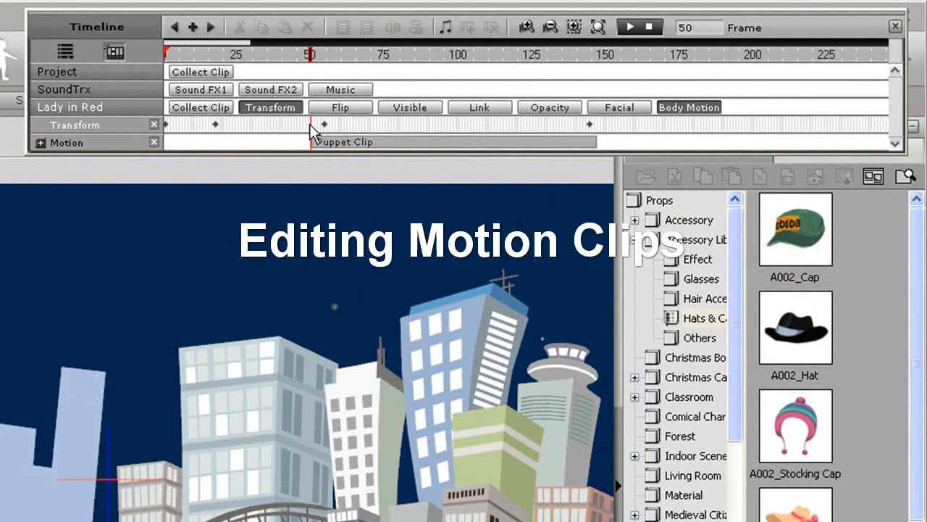
pyautogui.click(477, 137)
pyautogui.moveTo(596, 142); pyautogui.dragTo(432, 144)
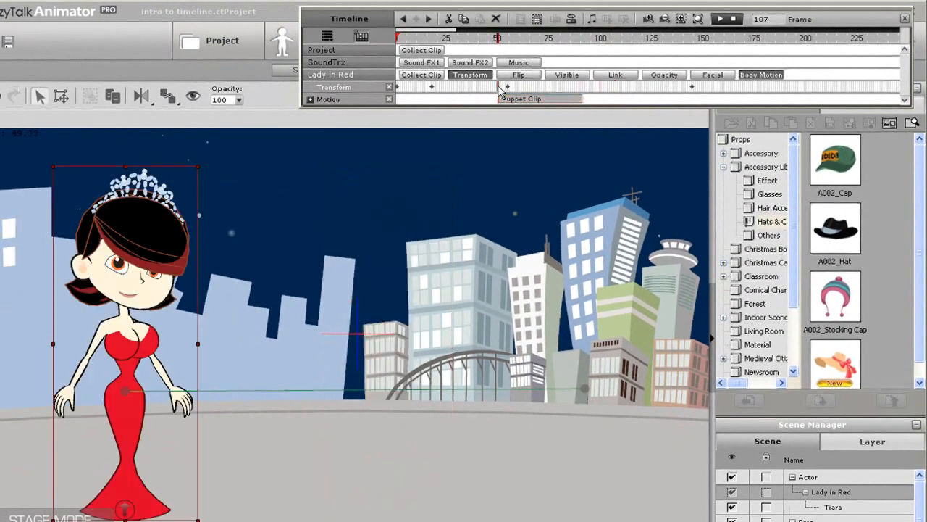
pyautogui.click(311, 124)
pyautogui.press('space')
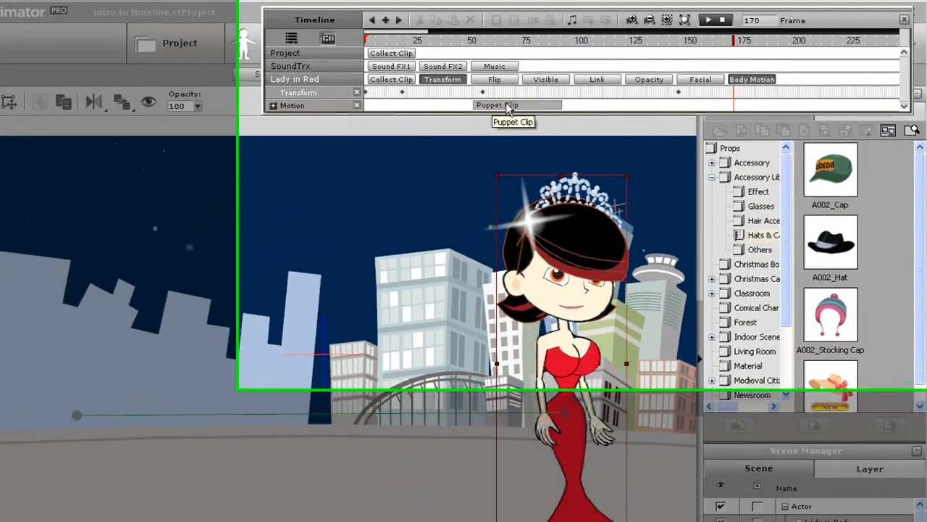
# - Loop Lady in Red's Puppet Clip by extending its end to about frame 171 in loop mode, and play the result
pyautogui.click(535, 99)
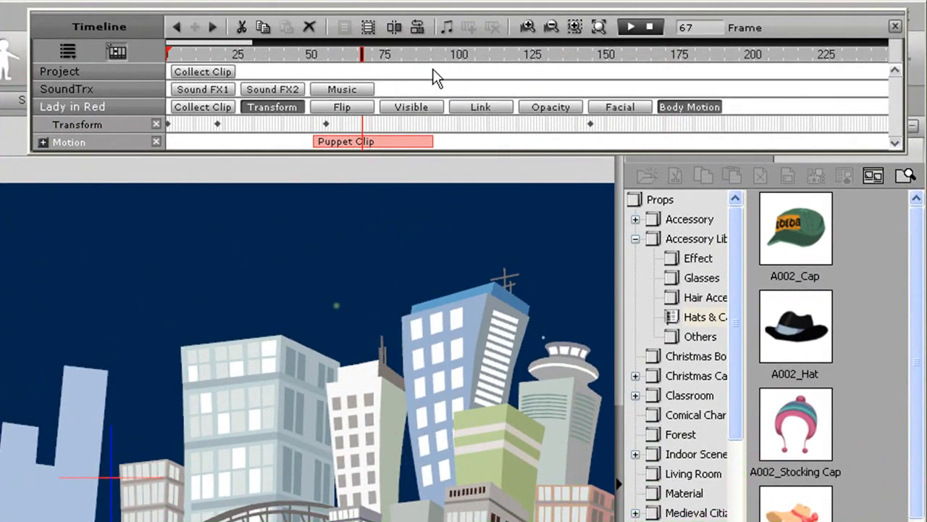
pyautogui.click(423, 31)
pyautogui.moveTo(433, 140); pyautogui.dragTo(558, 140)
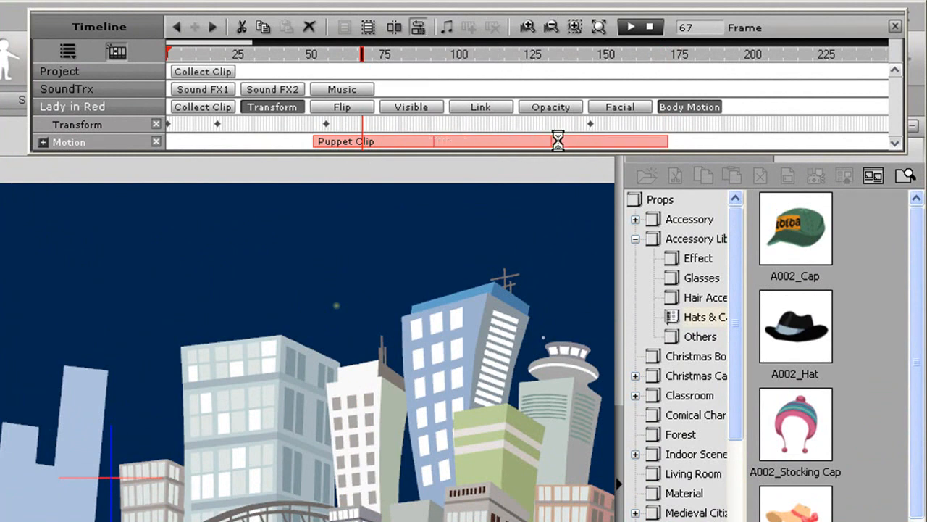
pyautogui.click(317, 121)
pyautogui.press('space')
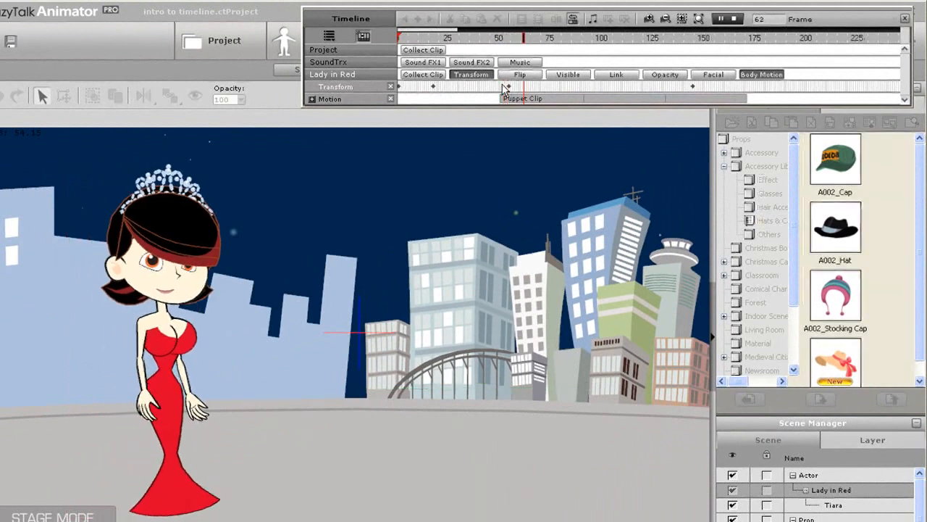